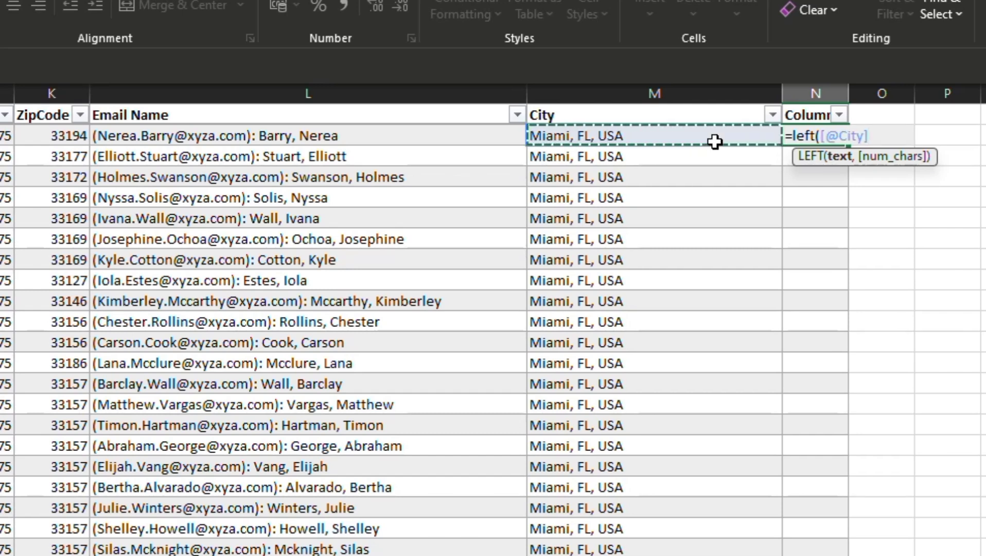
Finish the LEFT formula in column N so it extracts the first 5 characters of City.
{"action": "type", "text": ","}
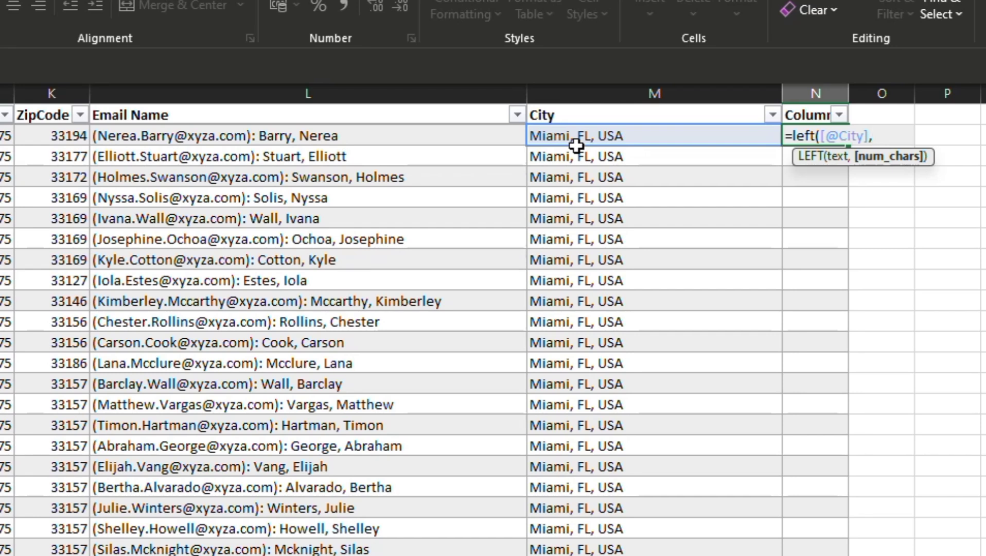
{"action": "type", "text": "5)"}
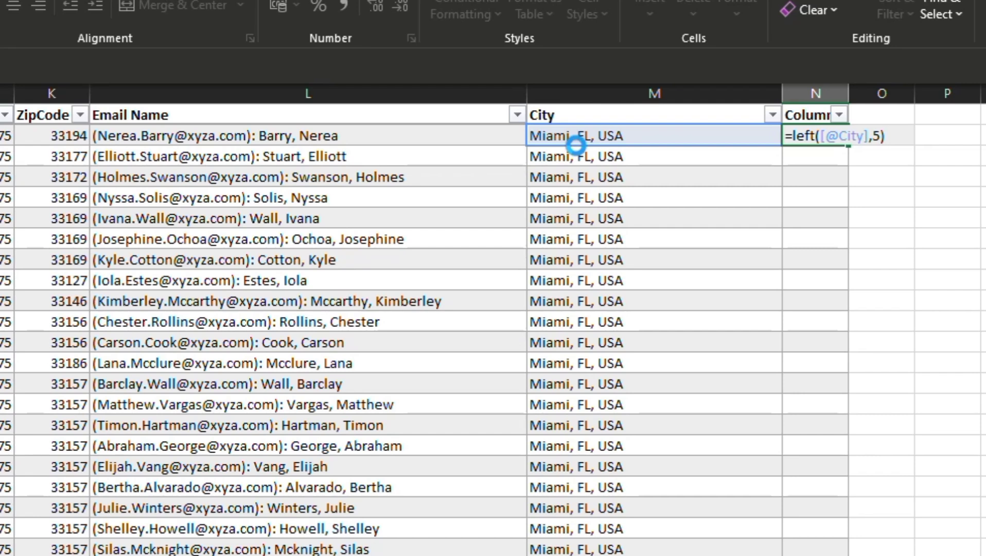
{"action": "key", "text": "Return"}
Rename the header of column N to "City 1".
{"action": "left_click", "coordinate": [817, 116]}
{"action": "key", "text": "BackSpace"}
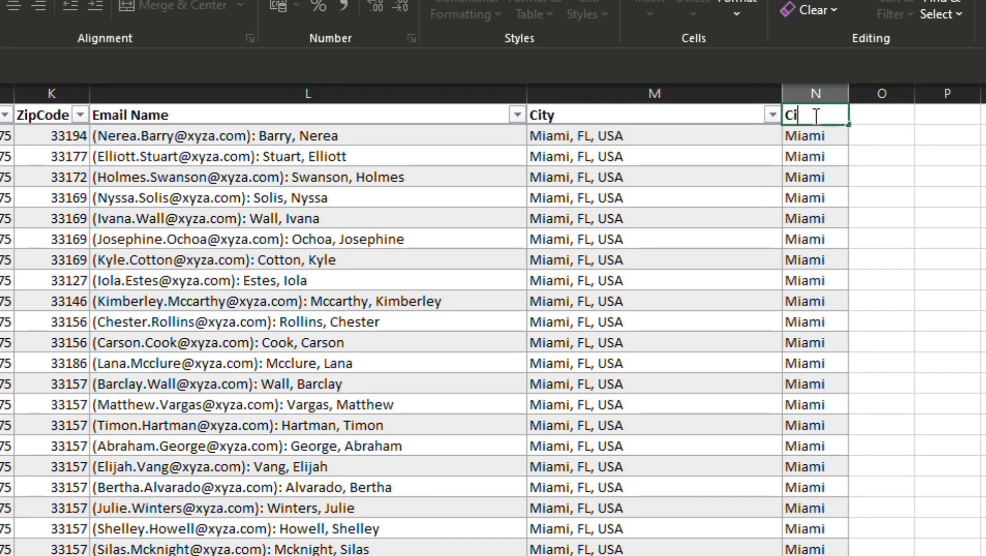
{"action": "type", "text": "City 1"}
Add a table column with the header "Country" in column O.
{"action": "left_click", "coordinate": [882, 115]}
{"action": "type", "text": "Country"}
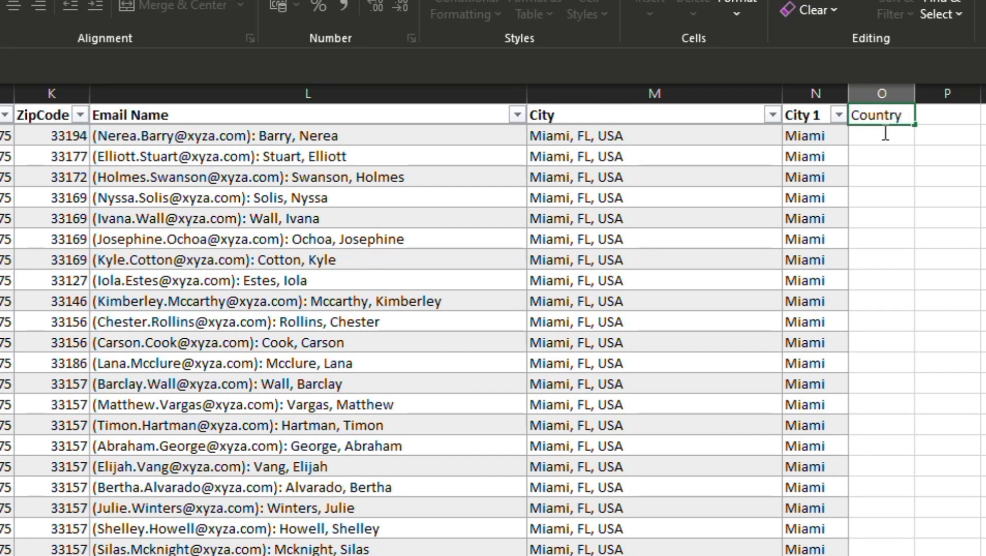
{"action": "key", "text": "Return"}
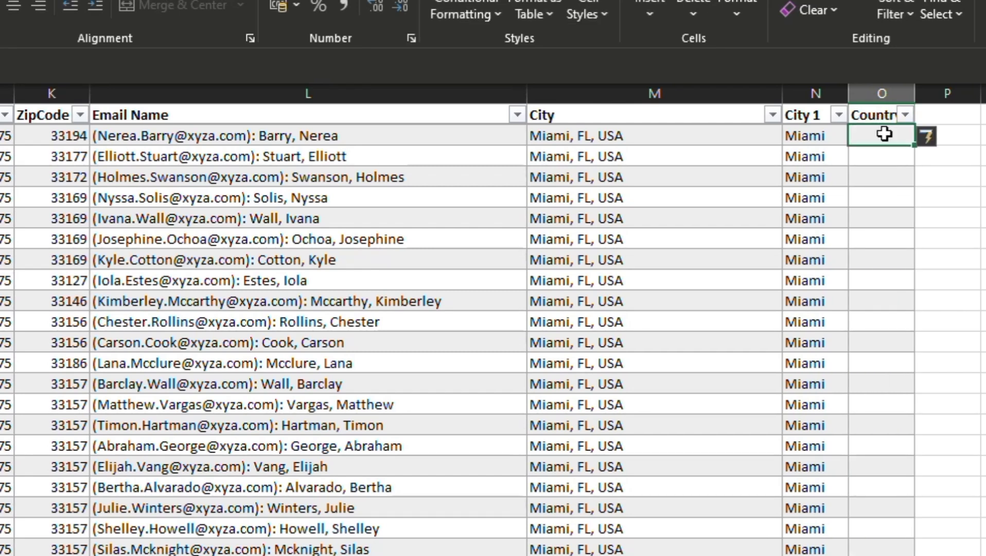
{"action": "type", "text": "="}
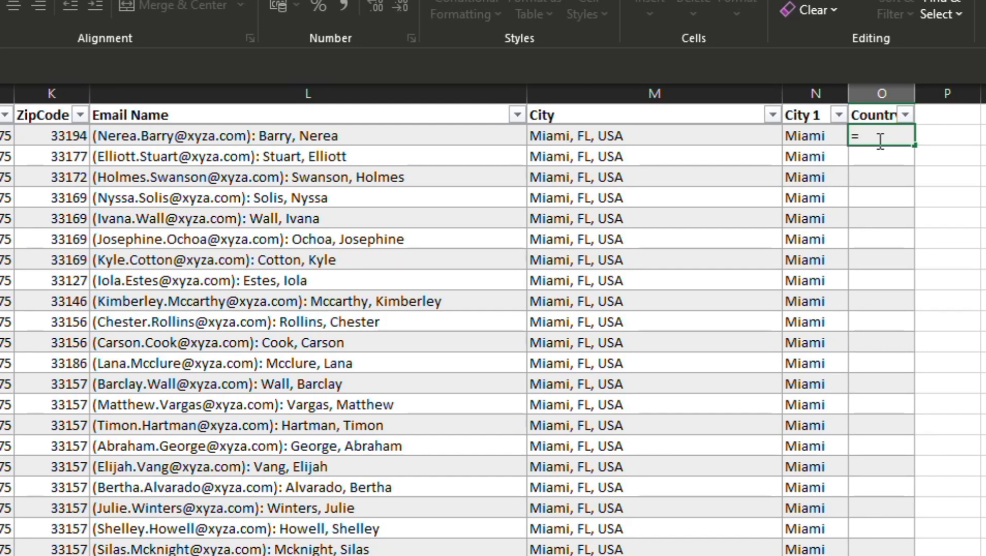
{"action": "type", "text": "ri"}
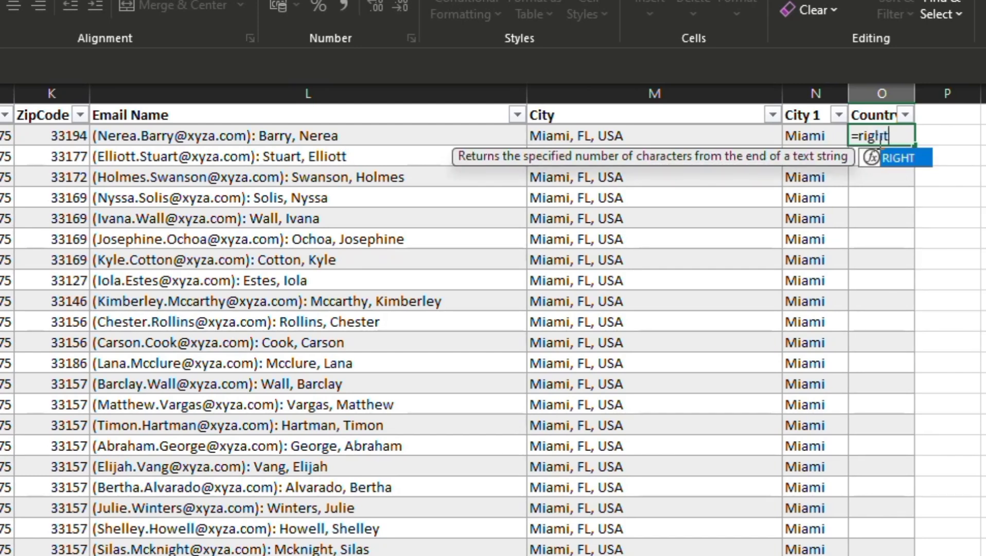
{"action": "type", "text": "ght"}
{"action": "key", "text": "Tab"}
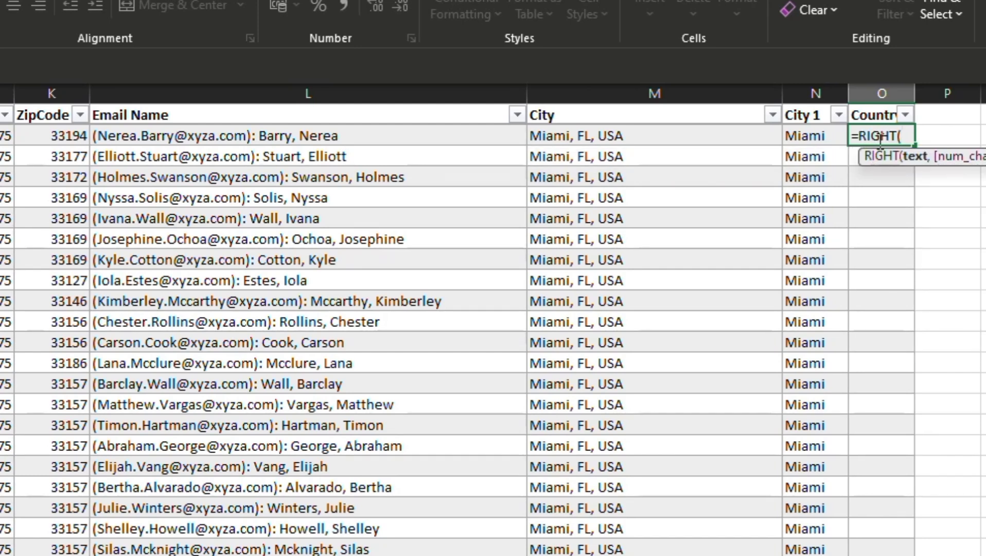
{"action": "left_click", "coordinate": [692, 128]}
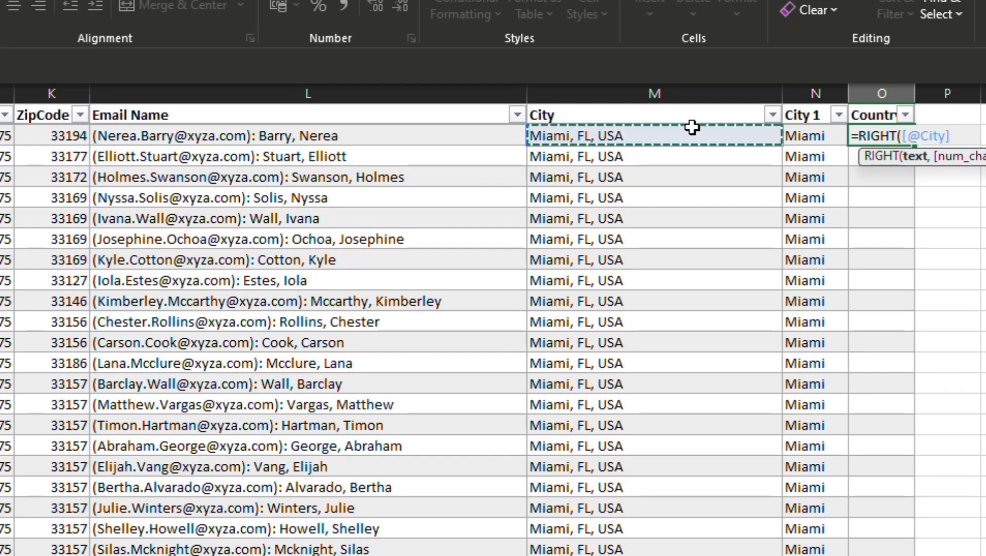
{"action": "type", "text": ","}
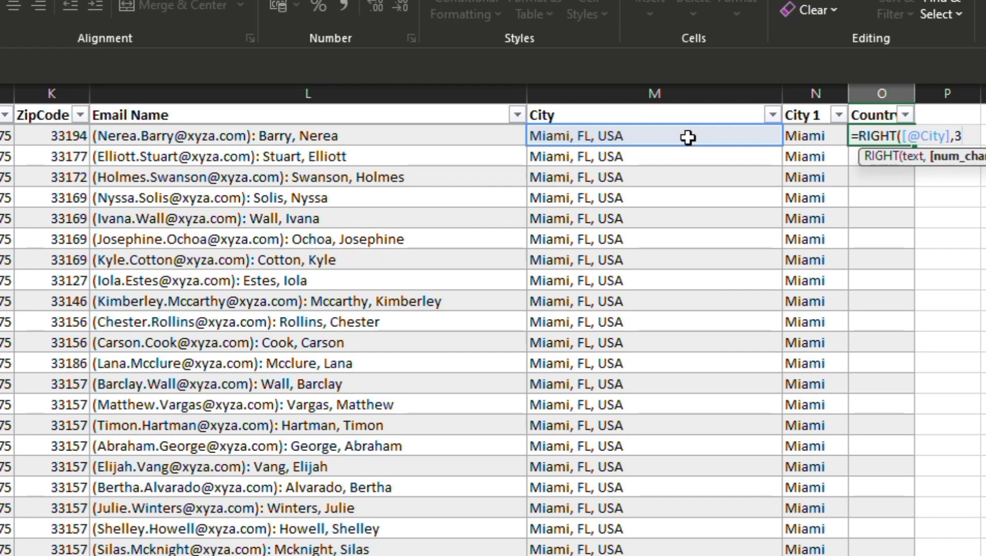
{"action": "type", "text": "3)"}
{"action": "key", "text": "Return"}
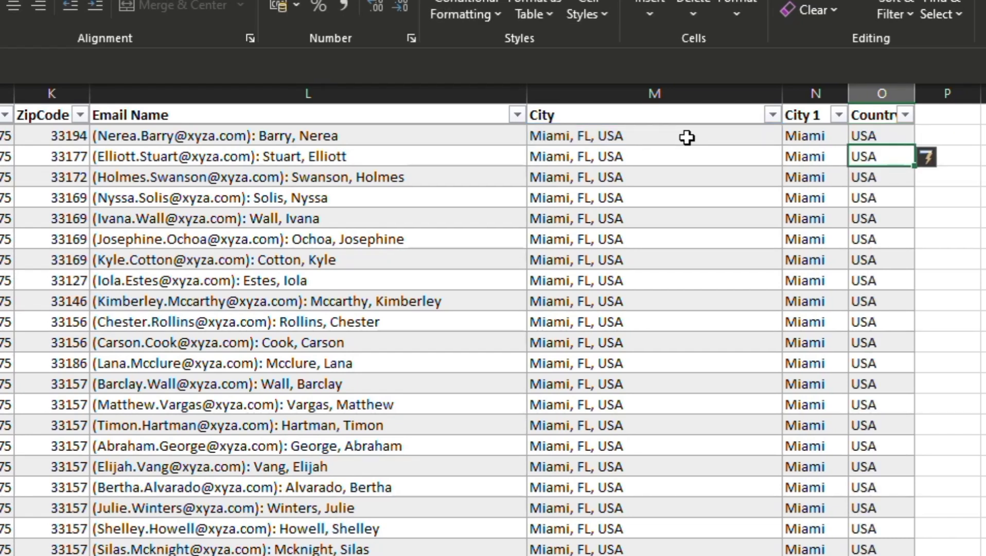
Add a table column with the header "State" in column P.
{"action": "double_click", "coordinate": [952, 115]}
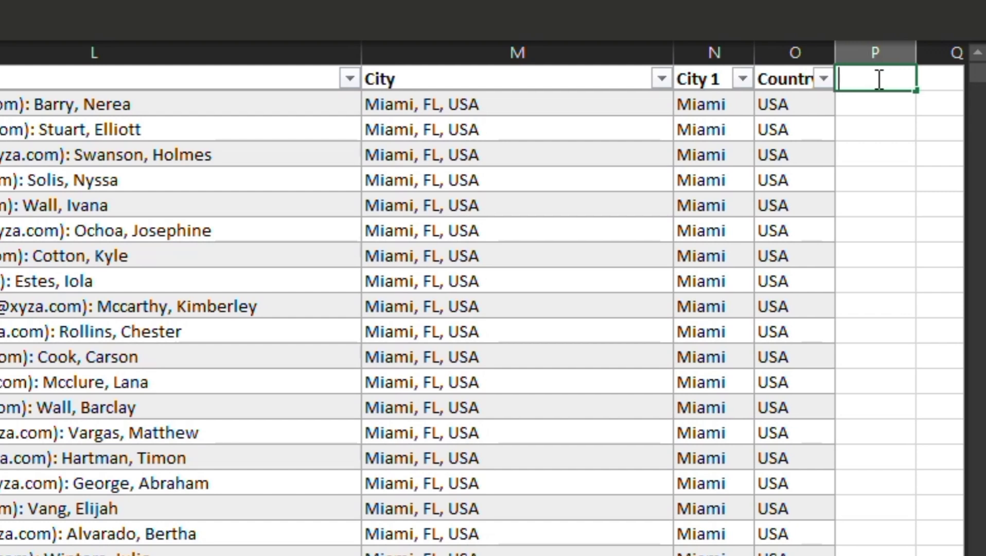
{"action": "type", "text": "State"}
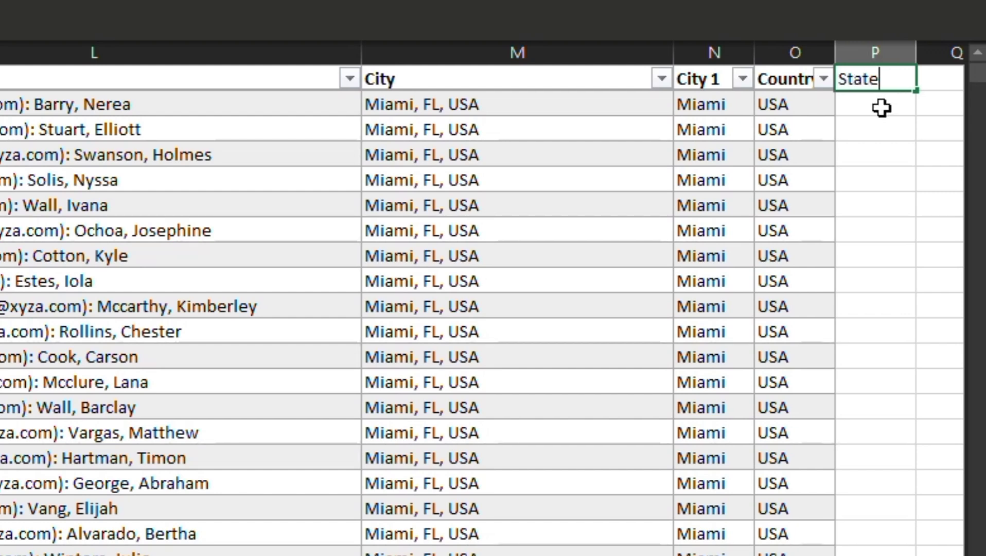
{"action": "key", "text": "Return"}
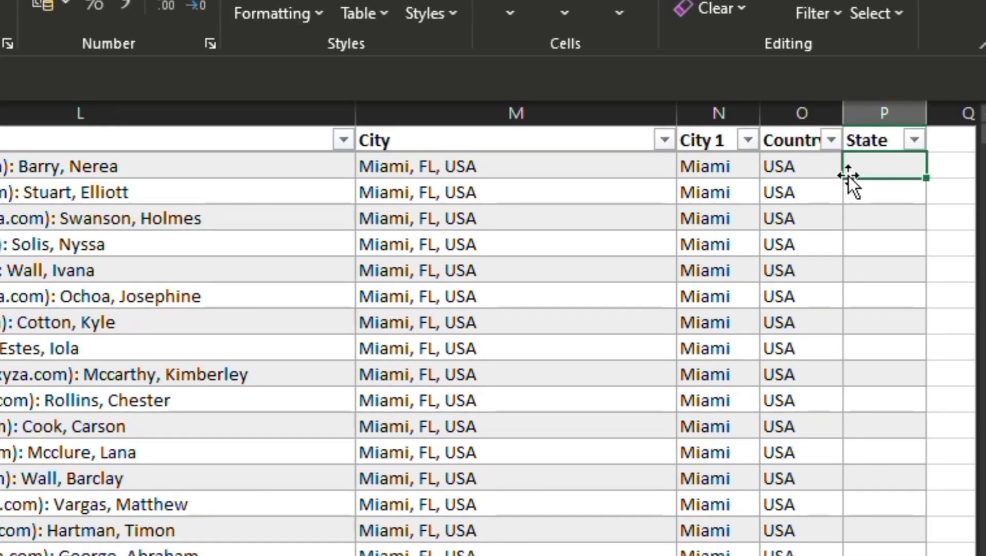
{"action": "type", "text": "=mid"}
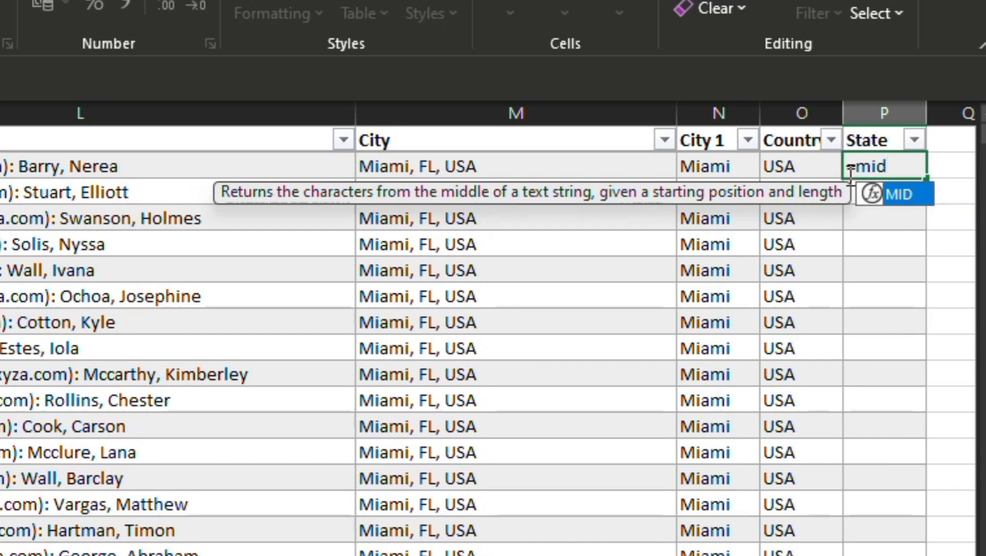
{"action": "type", "text": "("}
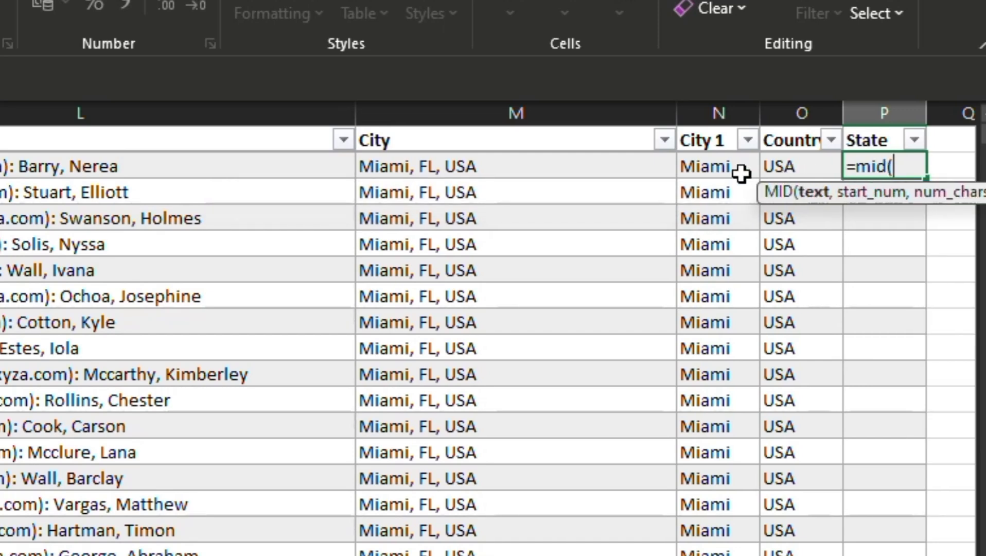
{"action": "left_click", "coordinate": [530, 161]}
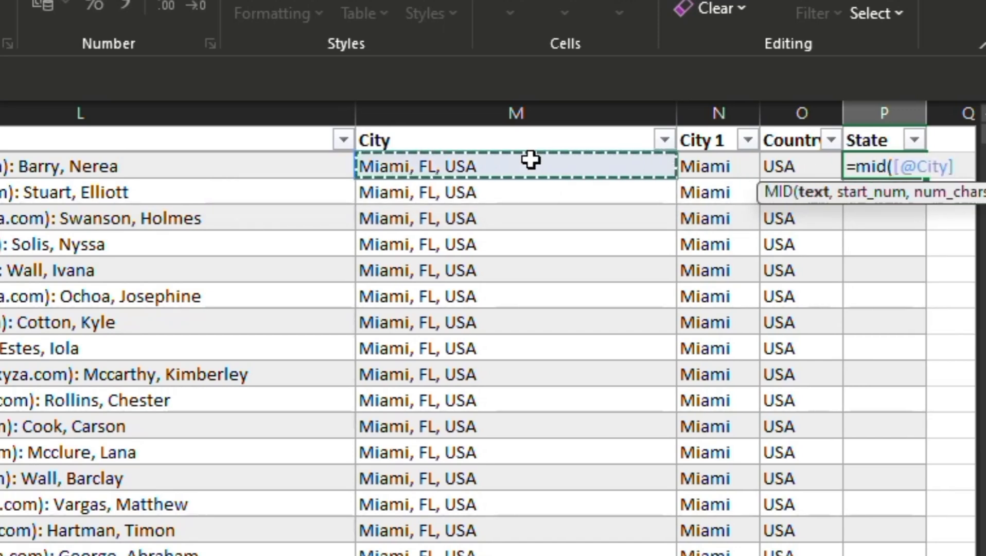
{"action": "type", "text": ","}
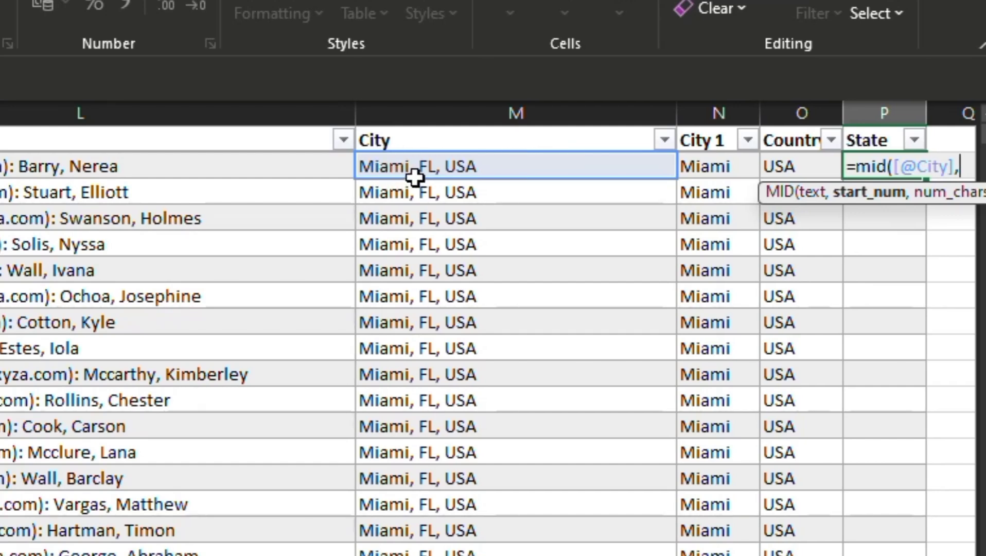
{"action": "type", "text": "8,"}
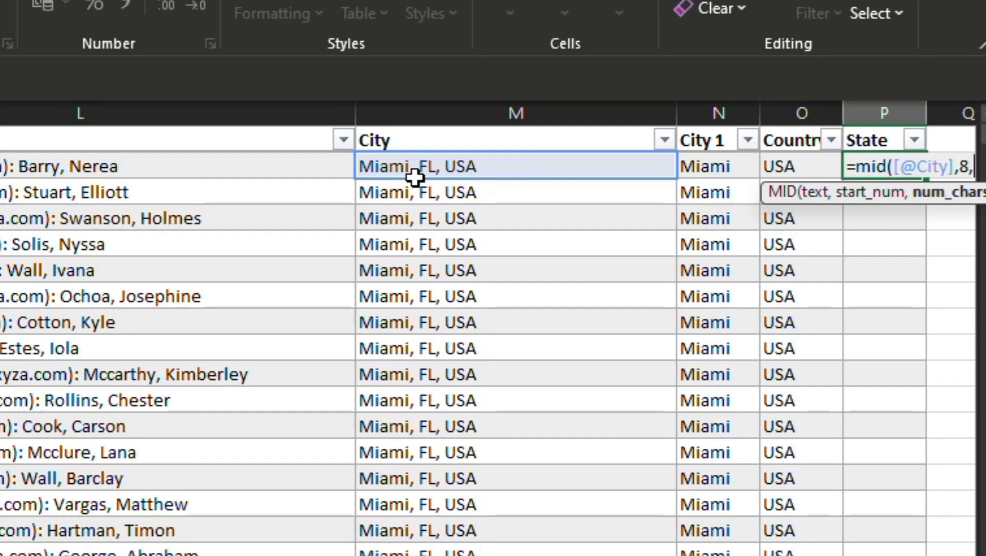
{"action": "type", "text": "2)"}
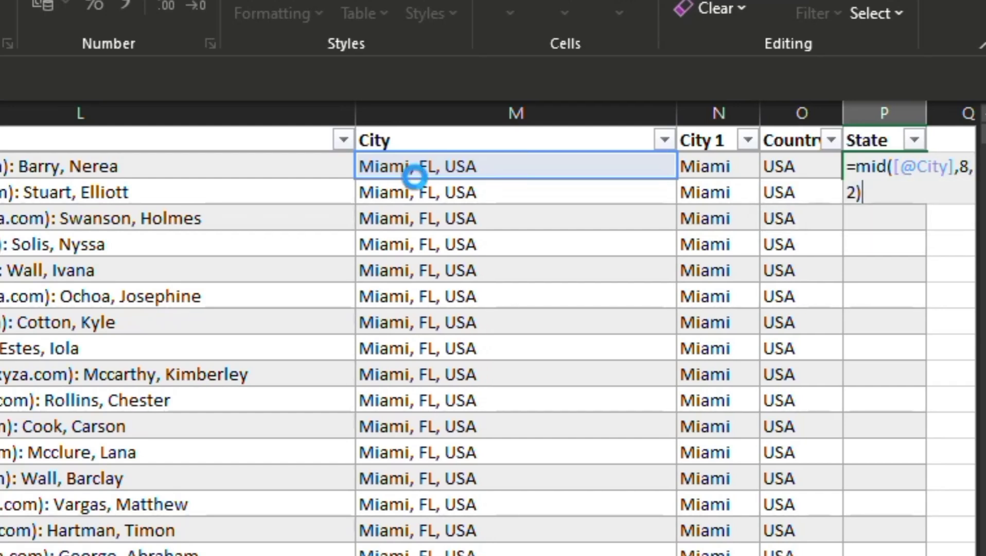
{"action": "key", "text": "Return"}
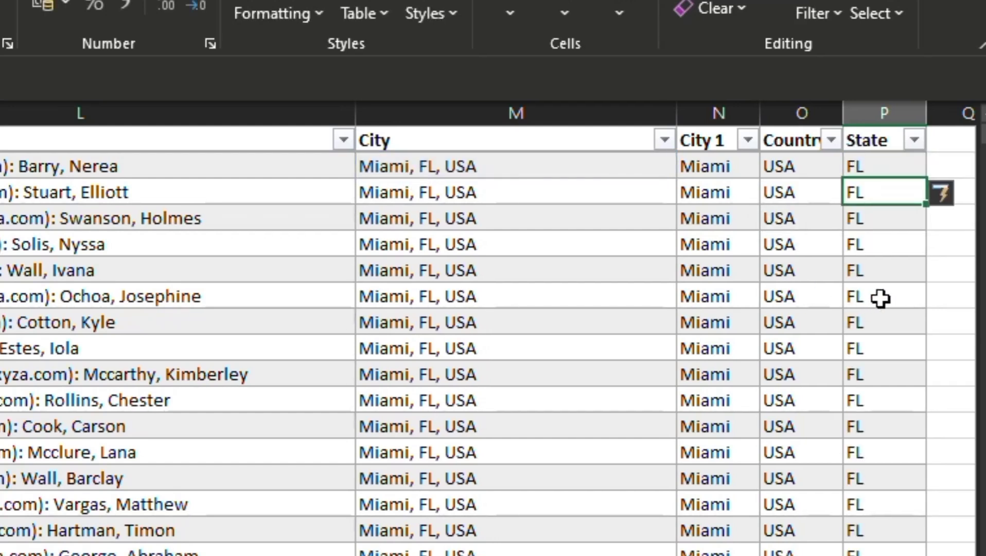
Autofit the State column's width and fill column Q with =UPPER([@[City 1]]) to capitalize the city names.
{"action": "double_click", "coordinate": [926, 117]}
{"action": "left_click", "coordinate": [937, 160]}
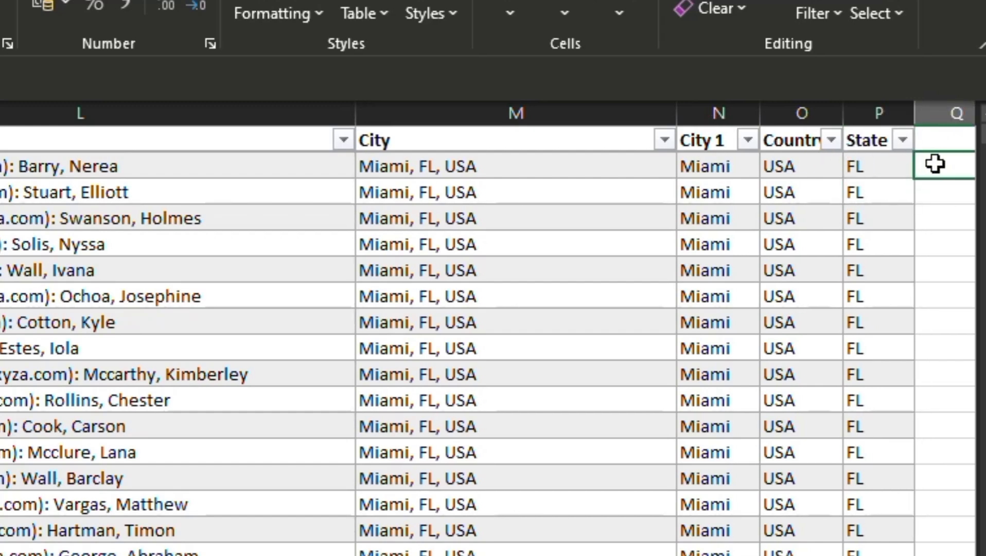
{"action": "type", "text": "="}
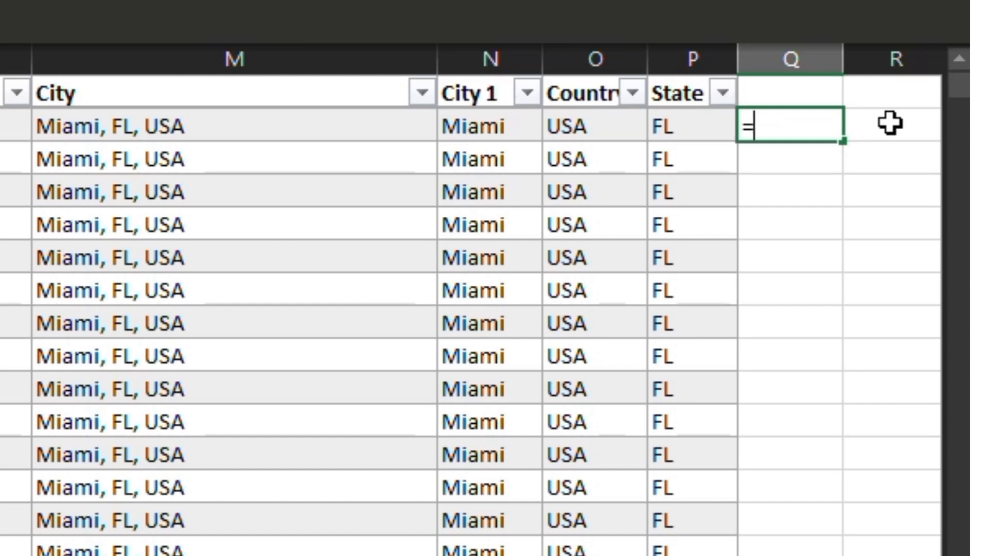
{"action": "type", "text": "upp"}
{"action": "key", "text": "Tab"}
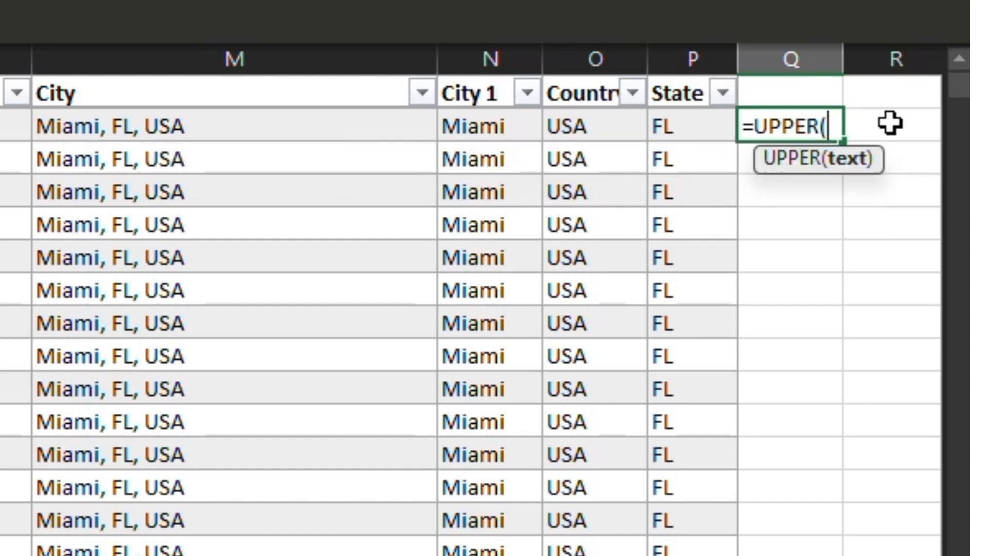
{"action": "left_click", "coordinate": [472, 135]}
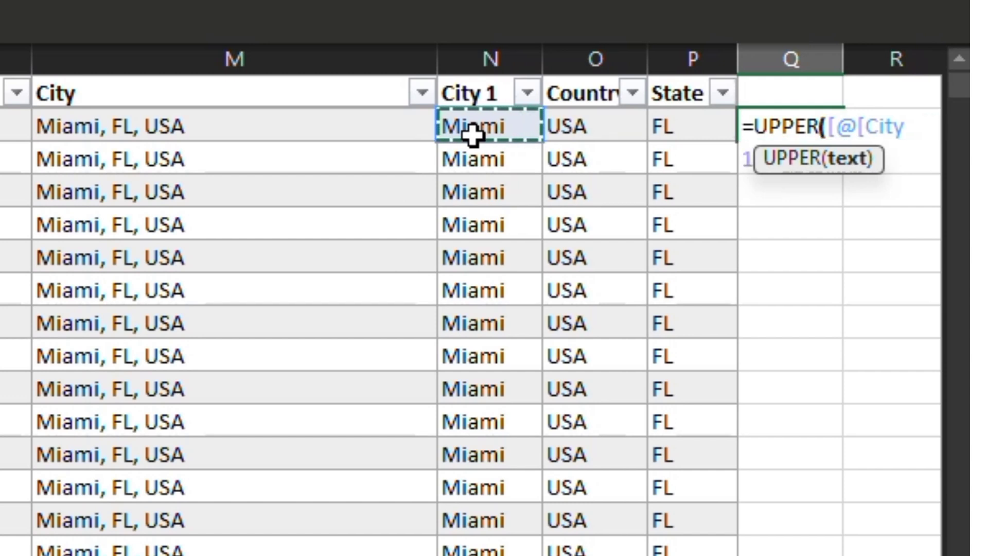
{"action": "type", "text": ")"}
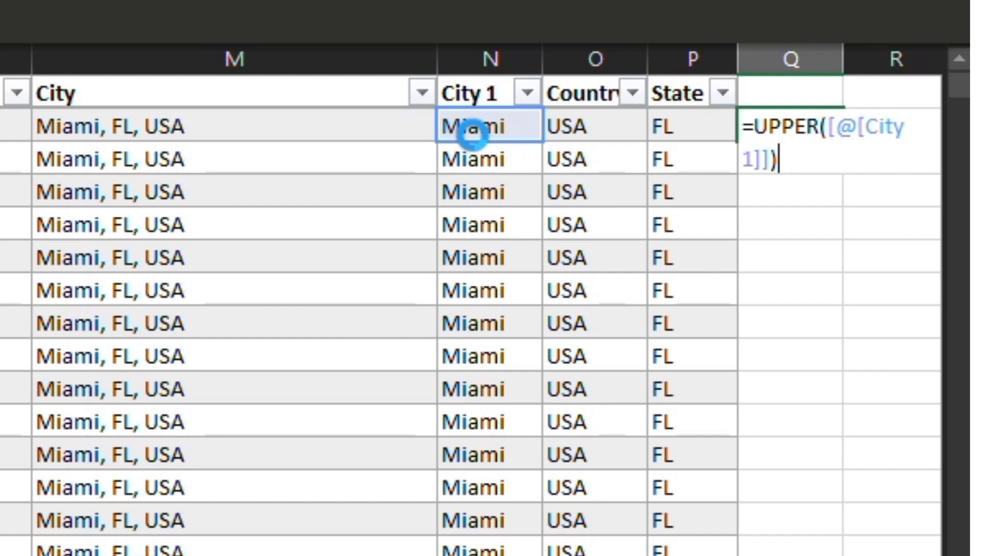
{"action": "key", "text": "Return"}
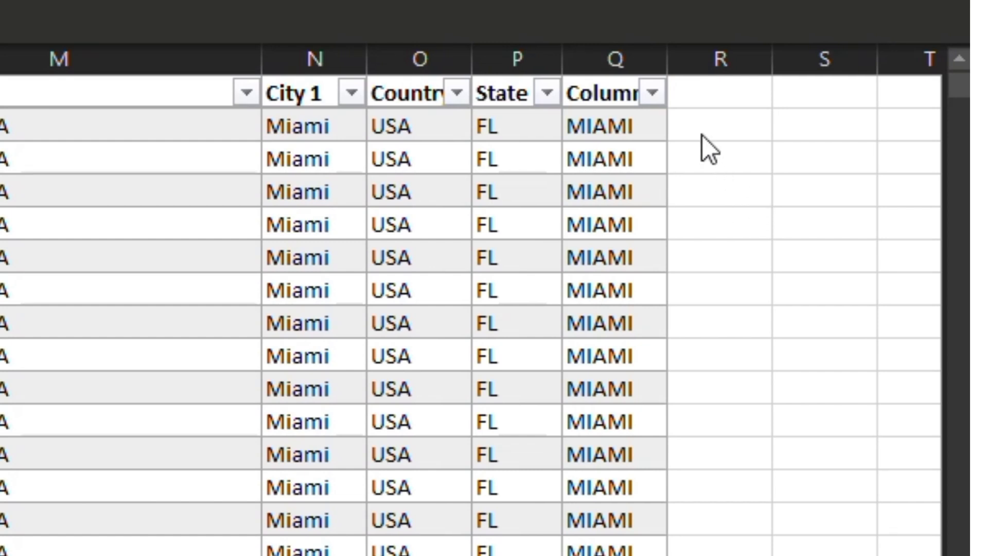
In column R's first data row, enter a CONCATENATE formula joining City 1, a space and Country.
{"action": "double_click", "coordinate": [702, 135]}
{"action": "type", "text": "="}
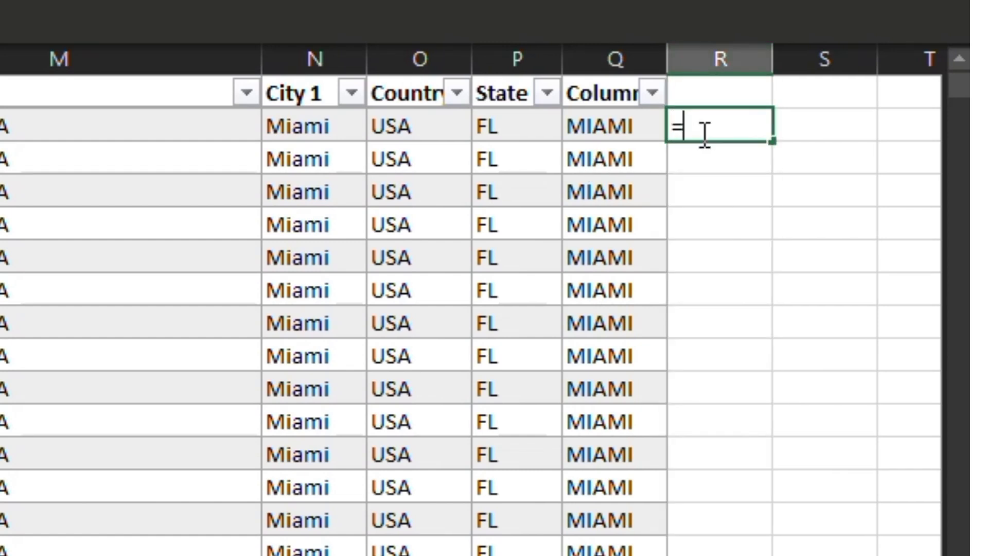
{"action": "type", "text": "con"}
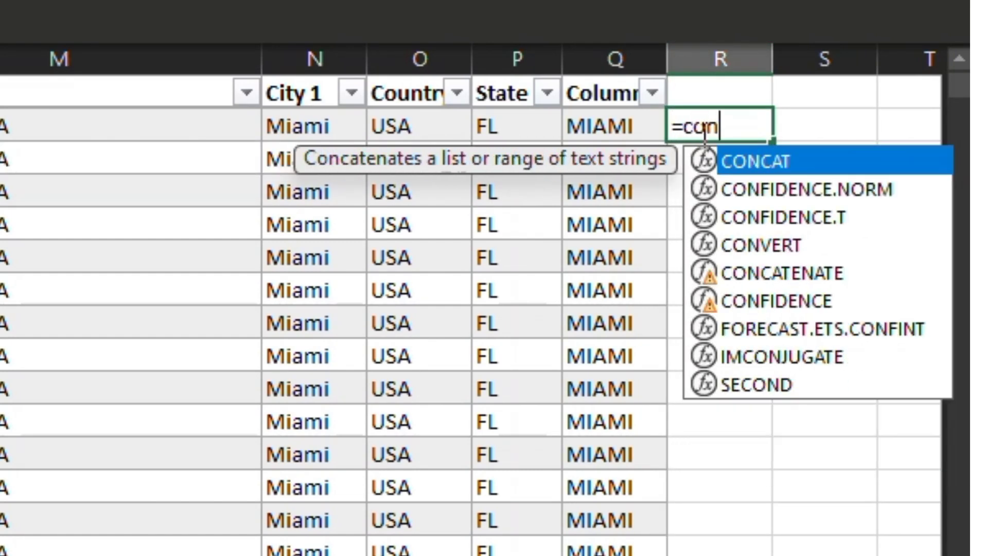
{"action": "type", "text": "ca"}
{"action": "key", "text": "Down"}
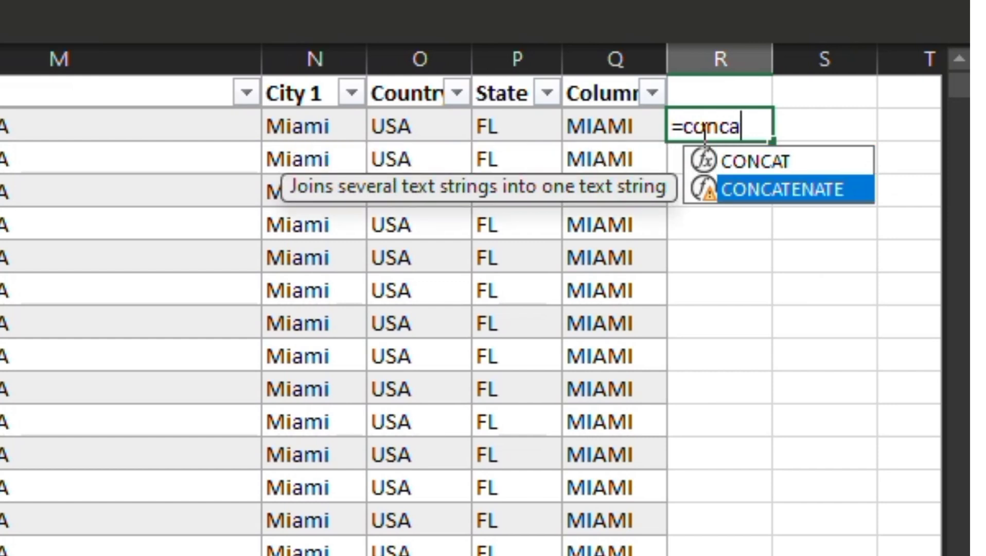
{"action": "key", "text": "Tab"}
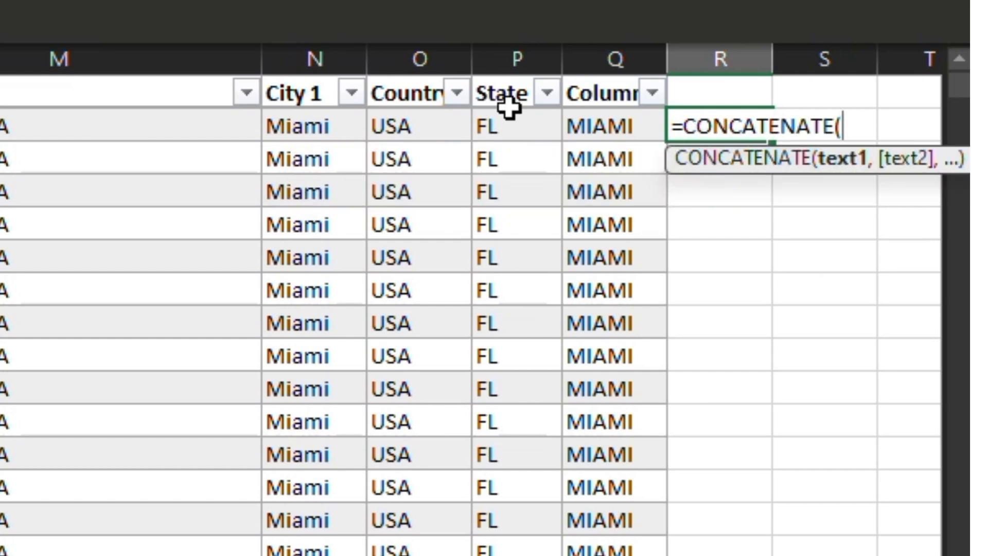
{"action": "left_click", "coordinate": [331, 129]}
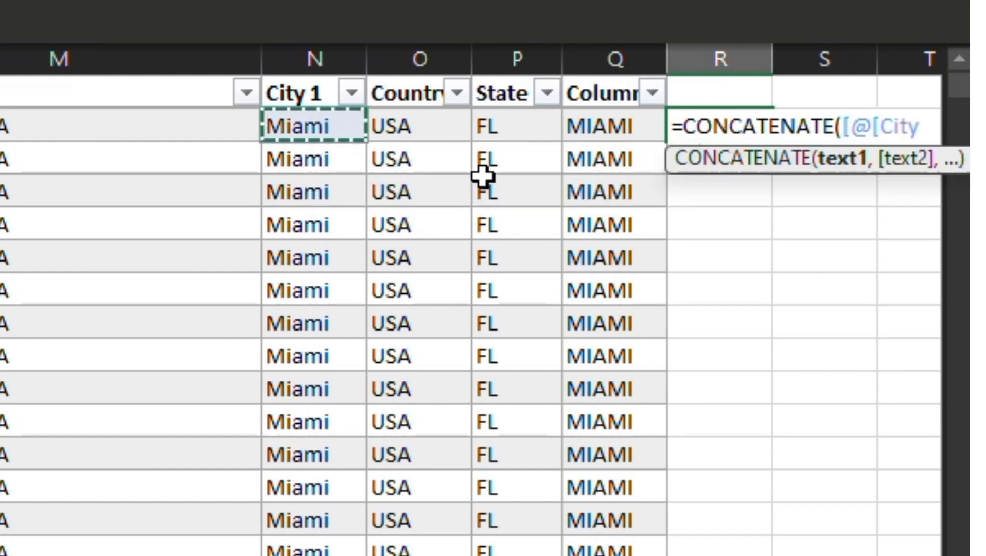
{"action": "type", "text": ", \""}
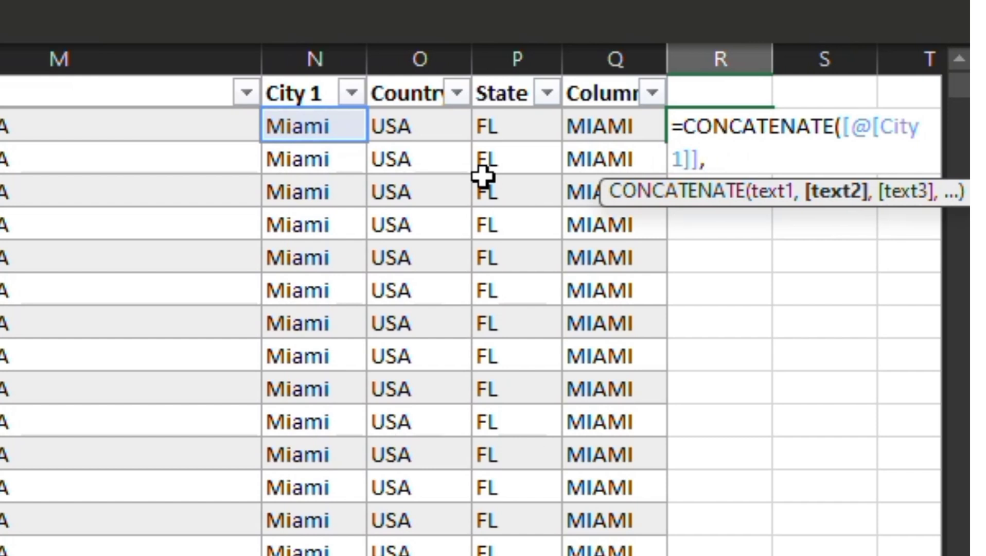
{"action": "type", "text": " \","}
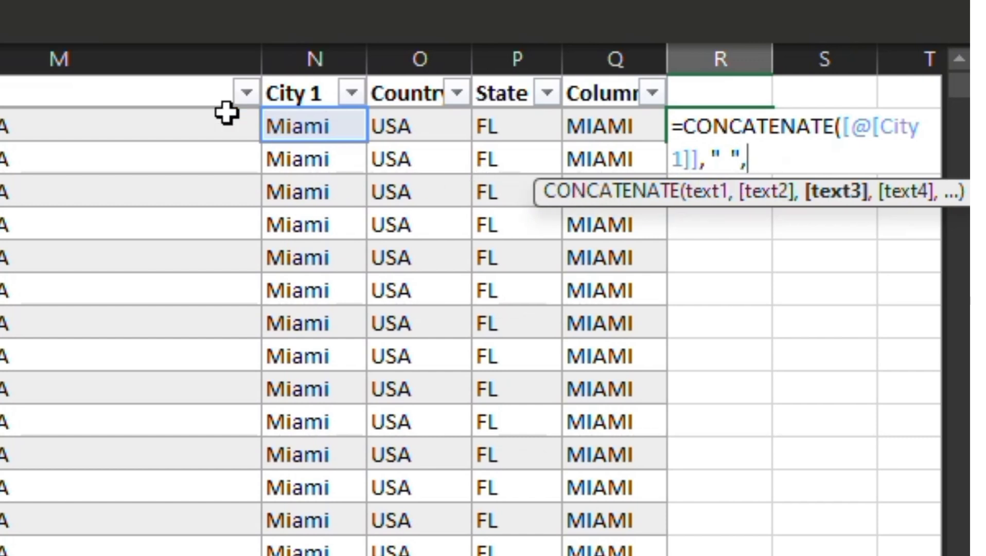
{"action": "left_click", "coordinate": [412, 128]}
{"action": "type", "text": ")"}
{"action": "key", "text": "Return"}
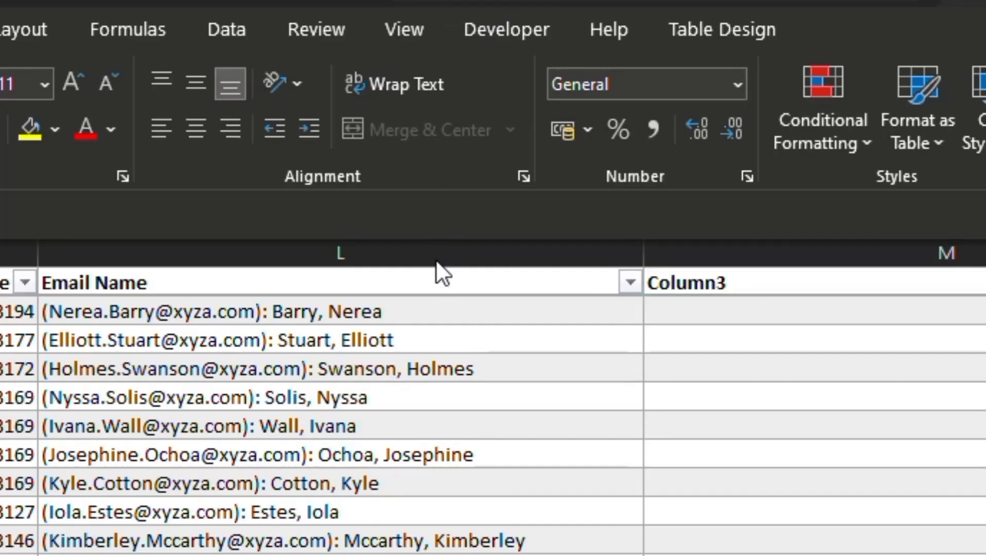
Run Text to Columns on the Email Name column as delimited text, using a colon as the delimiter.
{"action": "left_click", "coordinate": [451, 250]}
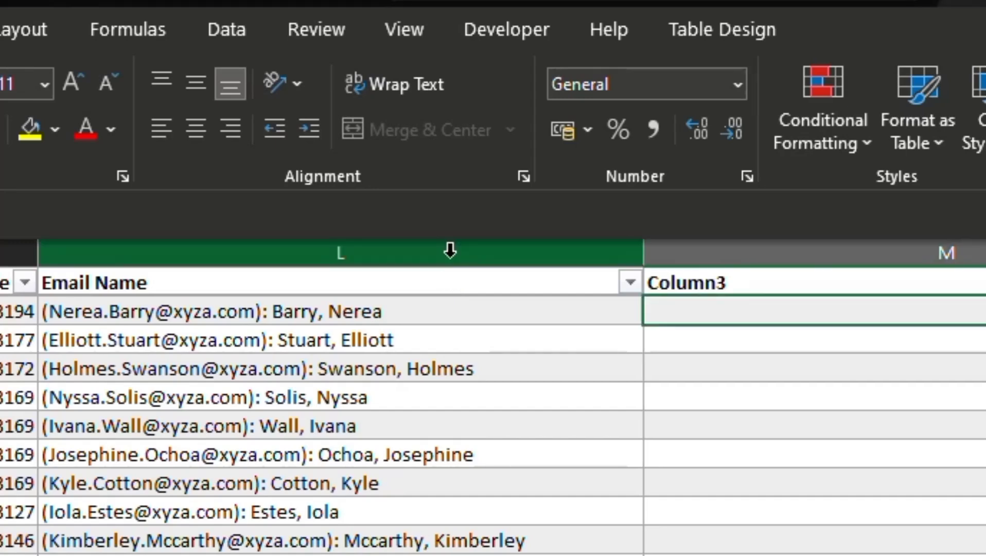
{"action": "left_click", "coordinate": [212, 39]}
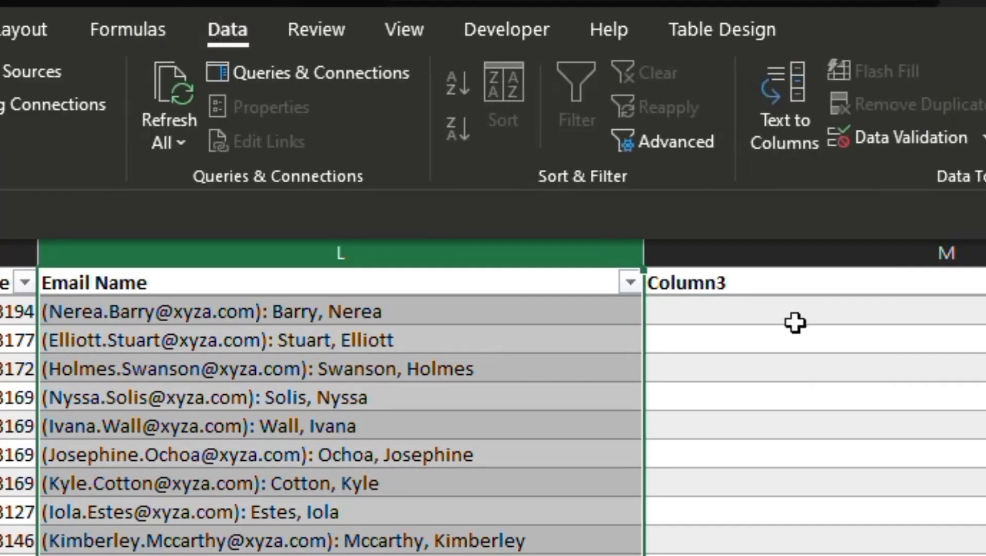
{"action": "left_click", "coordinate": [787, 124]}
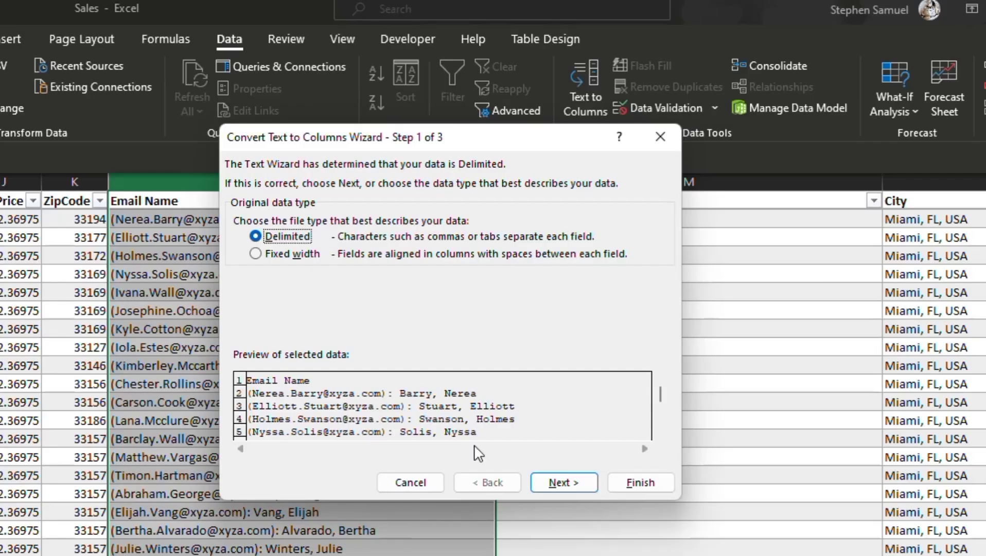
{"action": "left_click", "coordinate": [555, 482]}
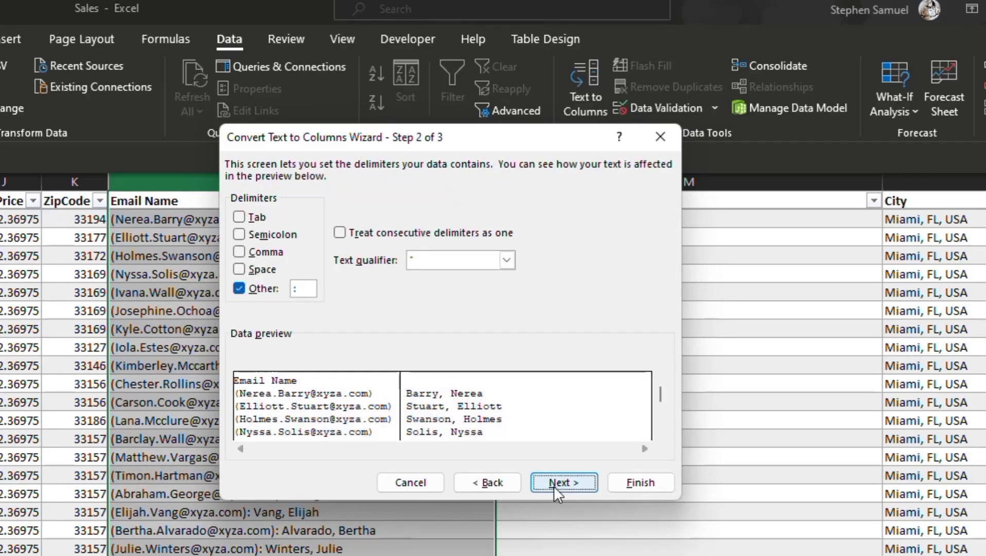
{"action": "left_click", "coordinate": [302, 287]}
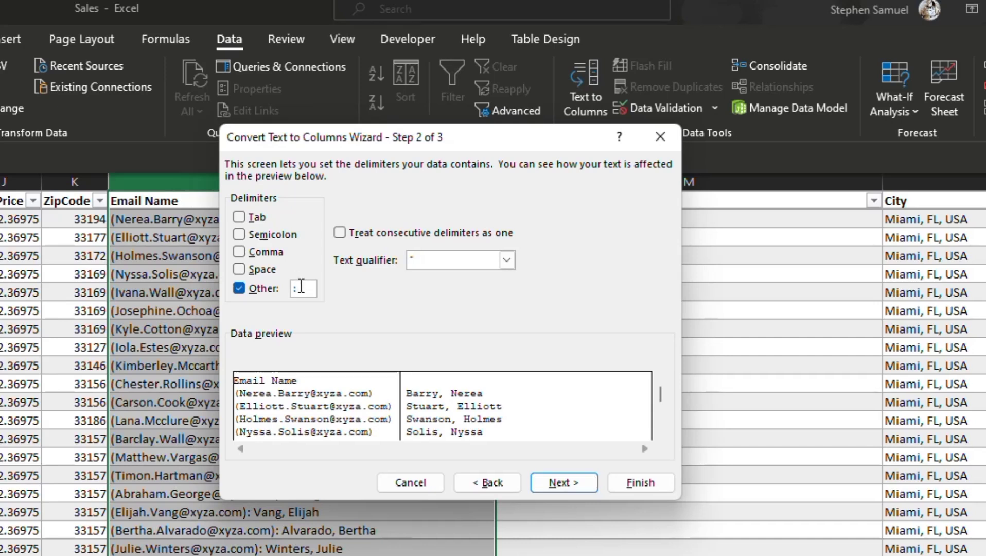
{"action": "left_click", "coordinate": [547, 483]}
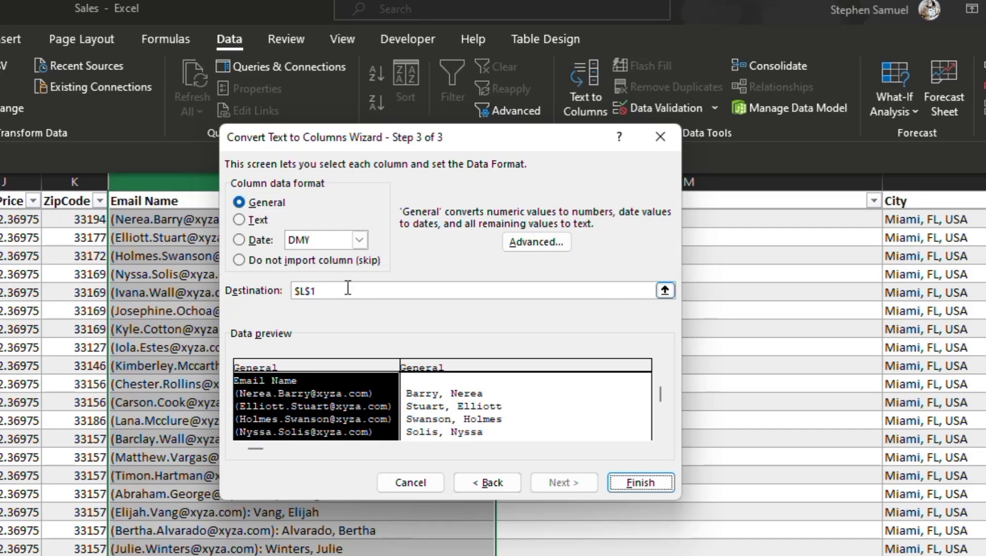
Set the split's destination to the Column3 header cell M1 and complete it, replacing the existing data.
{"action": "left_click", "coordinate": [665, 290]}
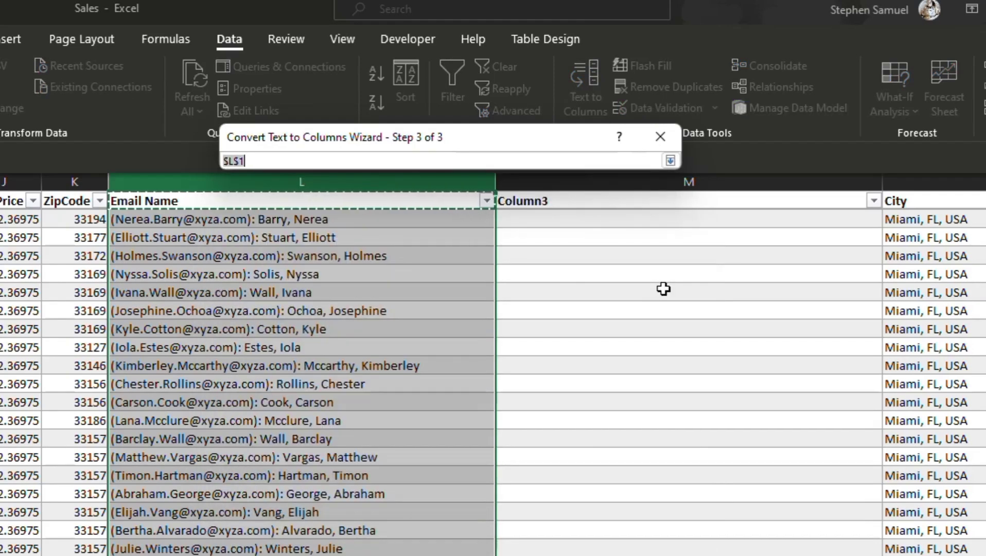
{"action": "left_click", "coordinate": [592, 203]}
{"action": "key", "text": "Return"}
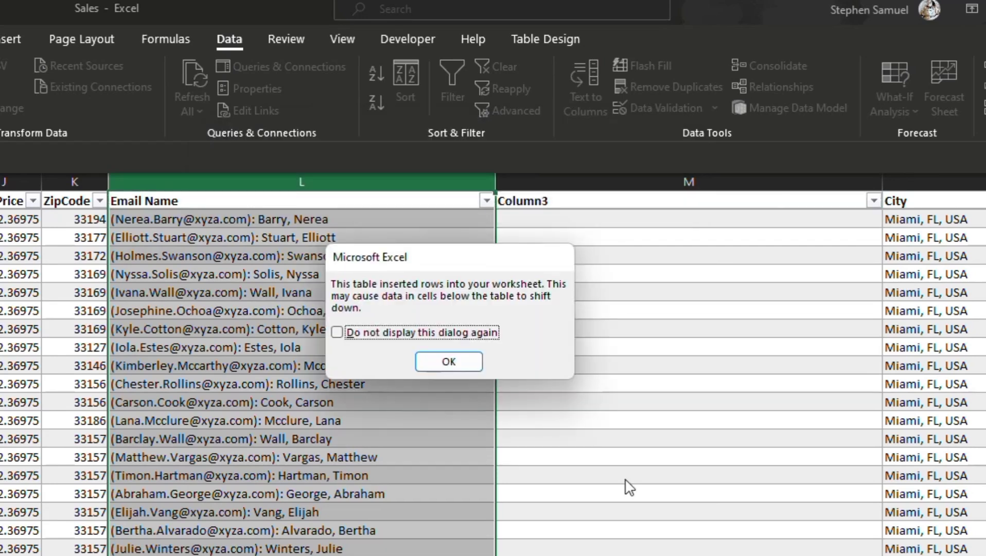
{"action": "left_click", "coordinate": [432, 360]}
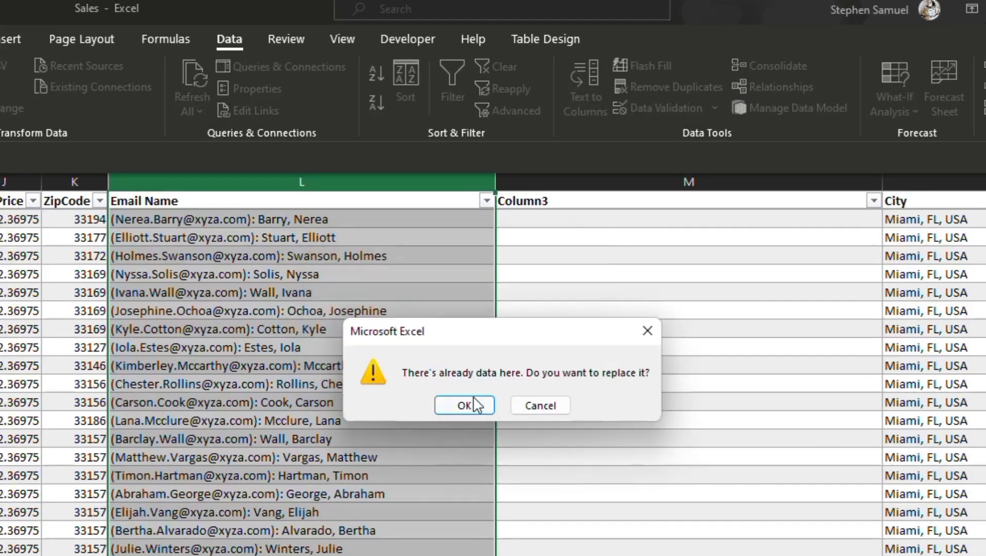
{"action": "left_click", "coordinate": [475, 402]}
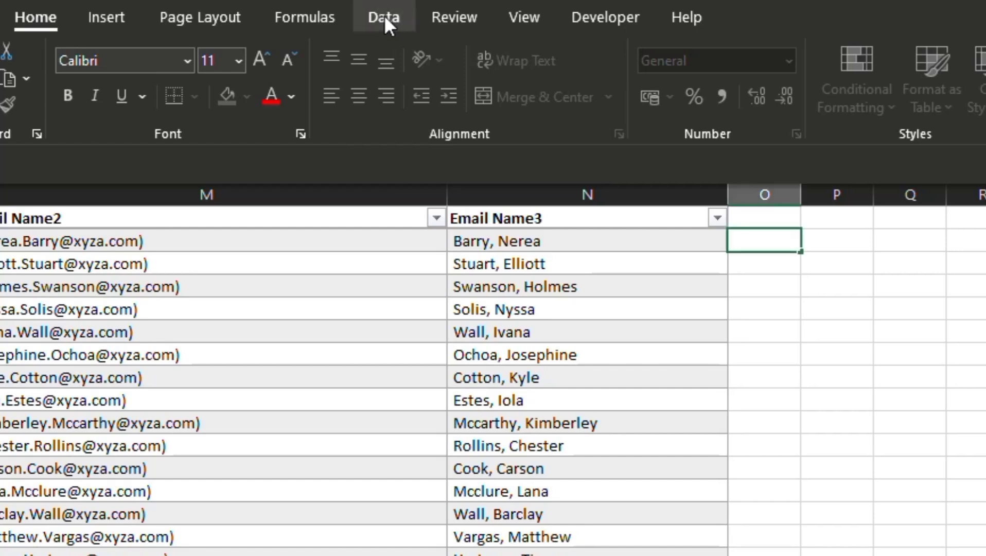
Split the Email Name3 column at the comma with Text to Columns and autofit column O.
{"action": "left_click", "coordinate": [383, 18]}
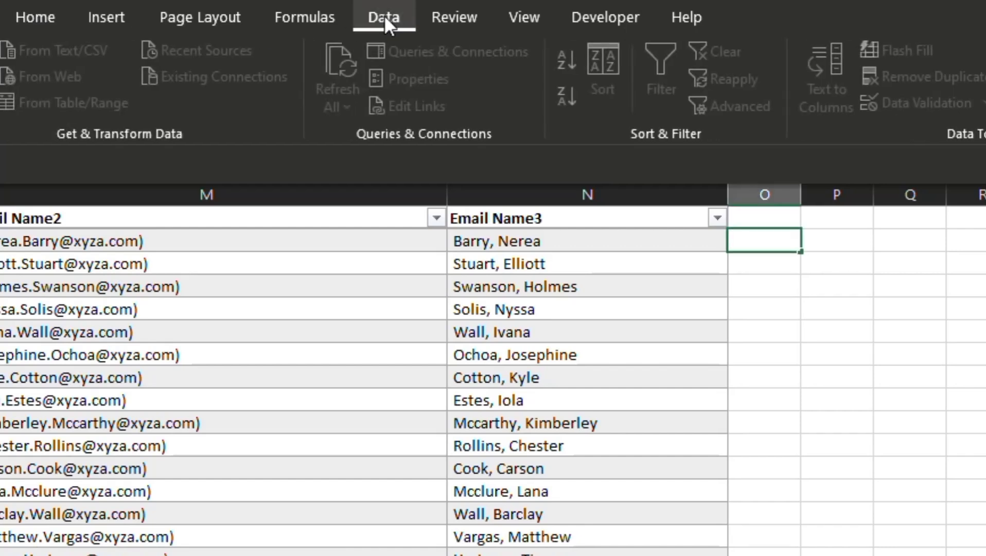
{"action": "left_click", "coordinate": [587, 220]}
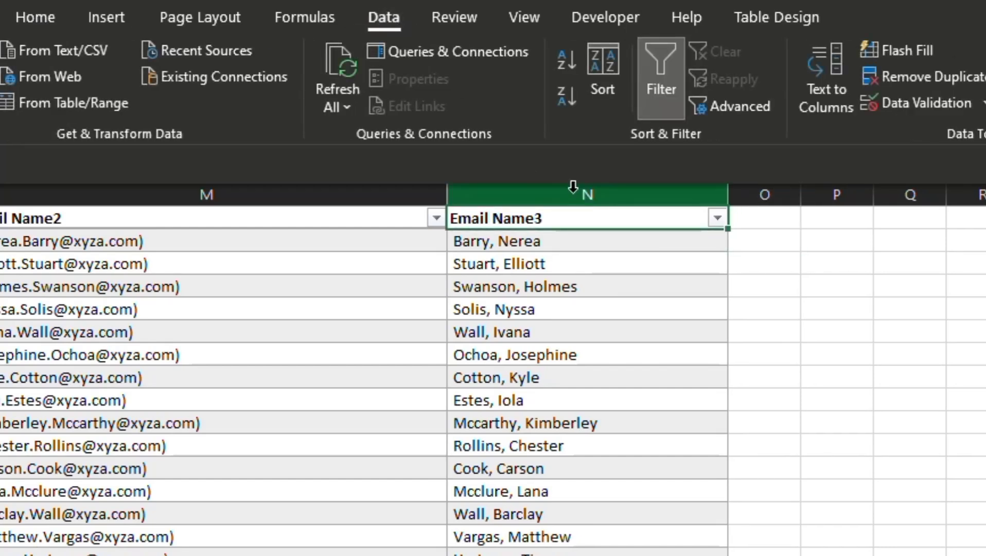
{"action": "left_click", "coordinate": [573, 187]}
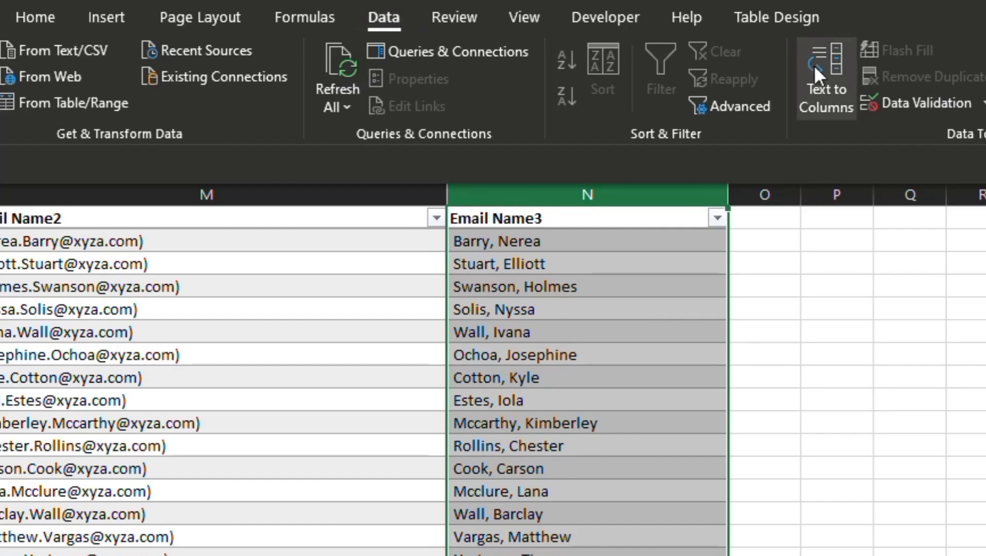
{"action": "left_click", "coordinate": [812, 78]}
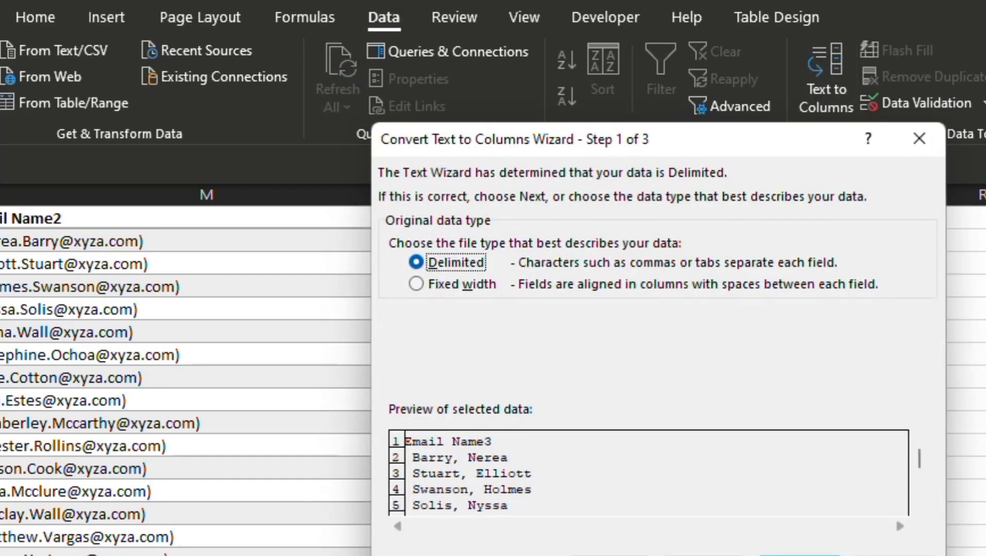
{"action": "key", "text": "Return"}
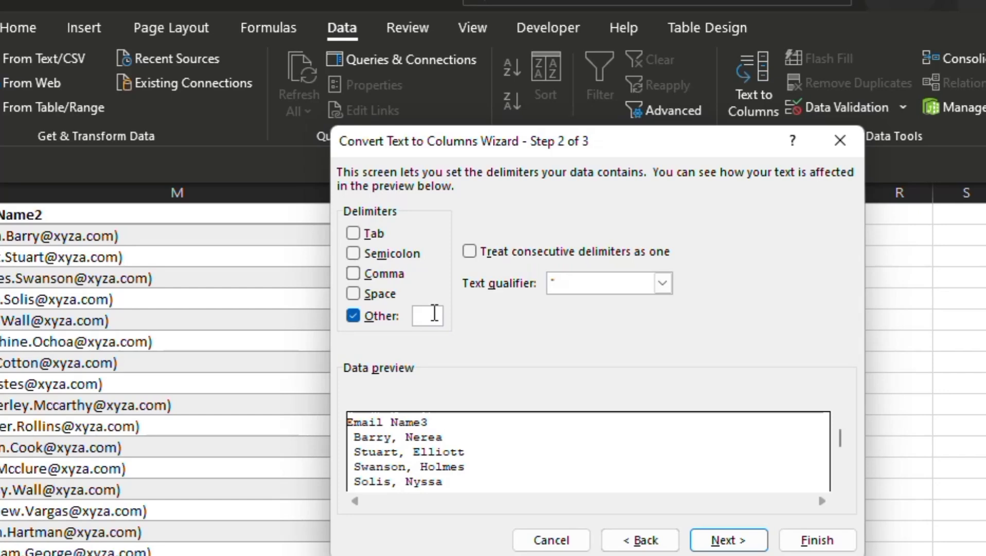
{"action": "type", "text": ","}
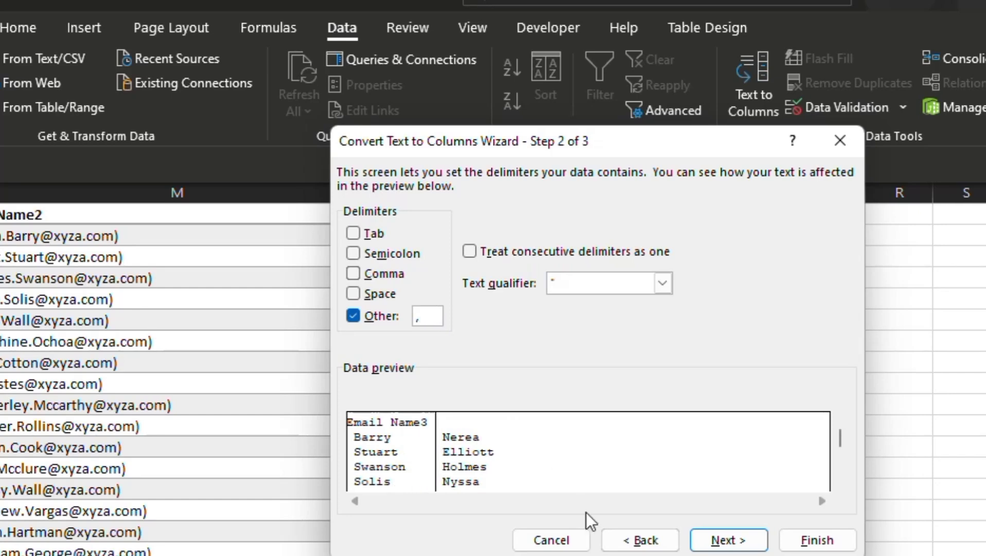
{"action": "left_click", "coordinate": [723, 540]}
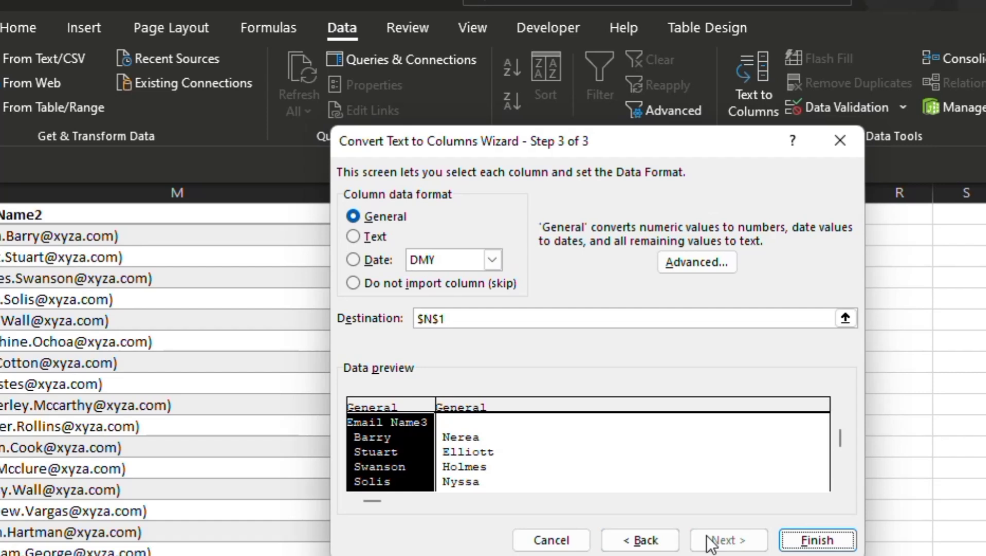
{"action": "left_click", "coordinate": [817, 540]}
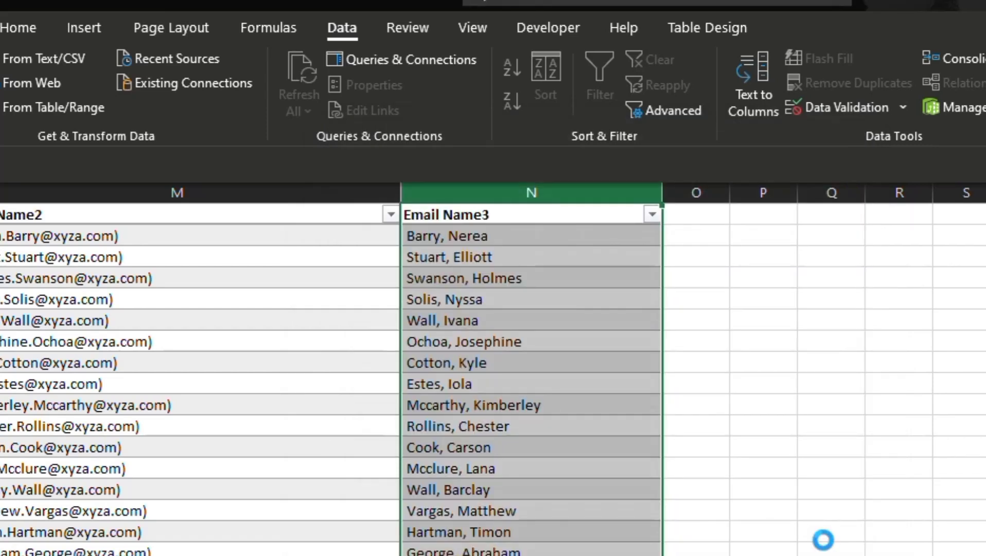
{"action": "left_click", "coordinate": [889, 402]}
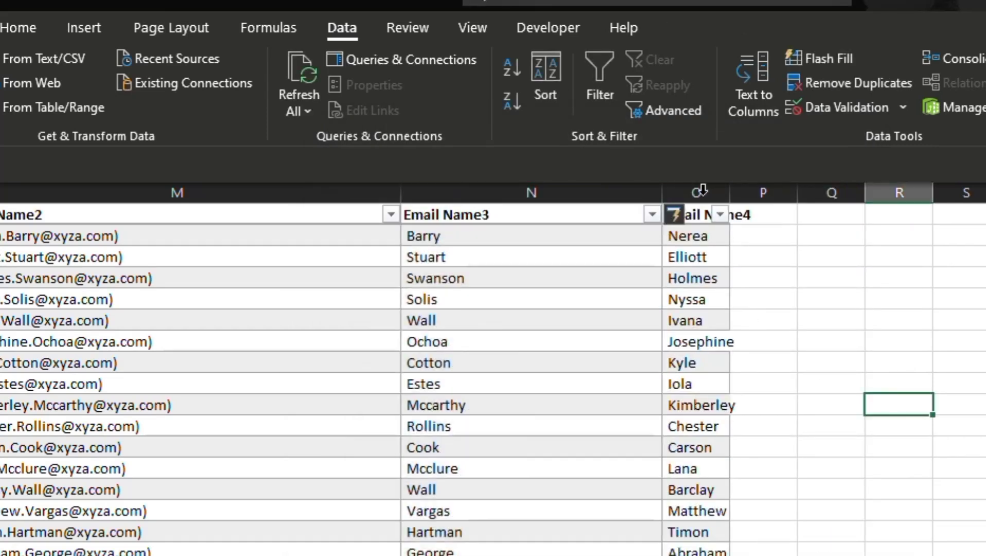
{"action": "double_click", "coordinate": [730, 191]}
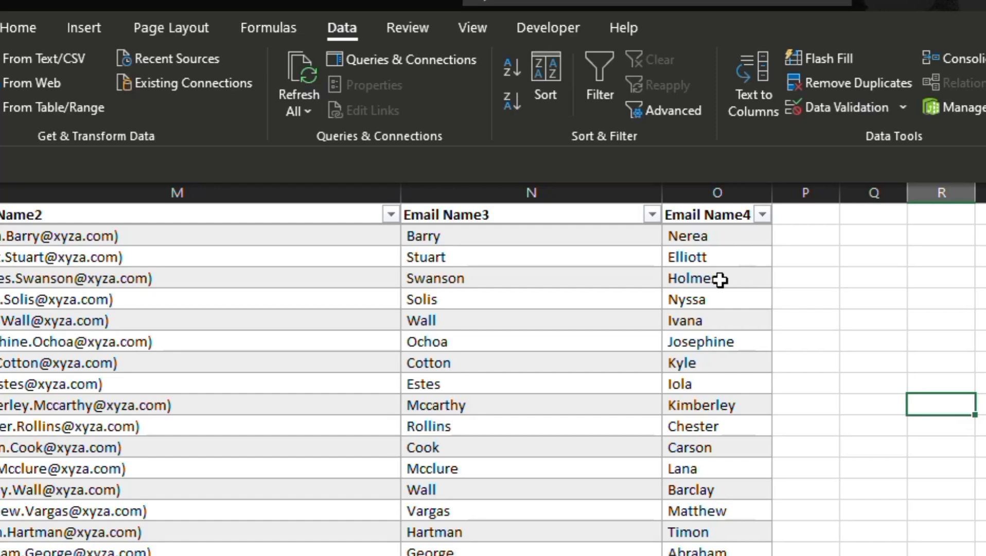
Fill column P with a CONCATENATE formula joining Email Name3 and Email Name4 with a space, and widen the column.
{"action": "left_click", "coordinate": [443, 223]}
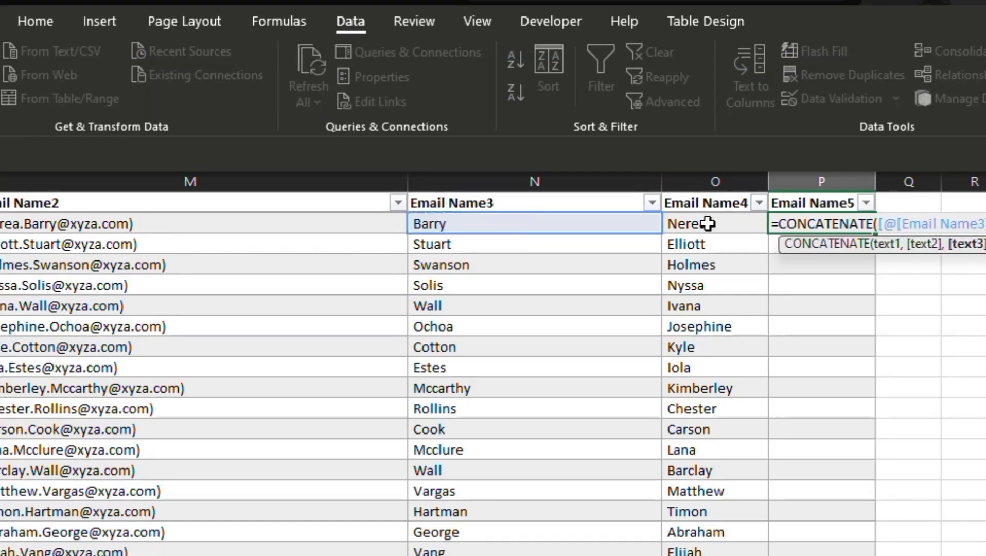
{"action": "left_click", "coordinate": [708, 224]}
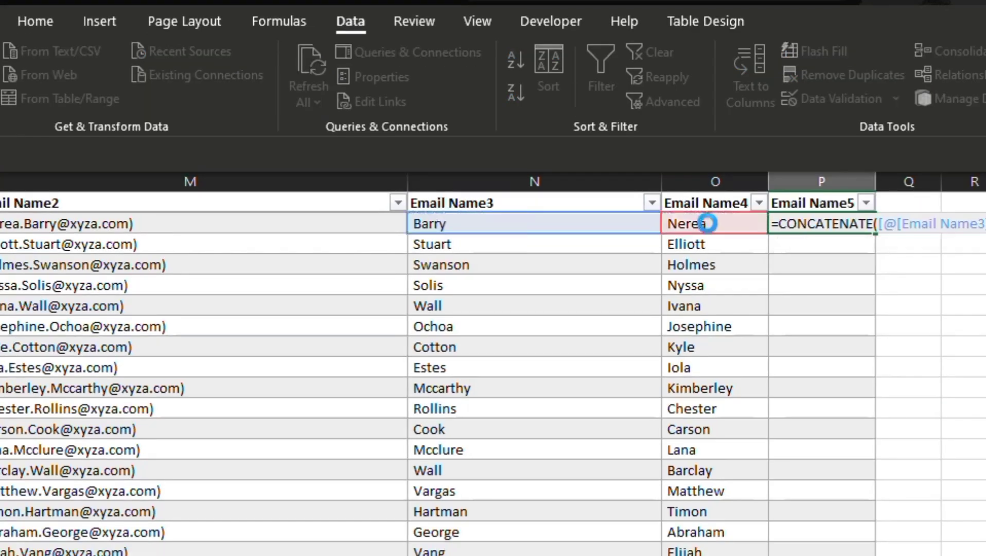
{"action": "key", "text": "Return"}
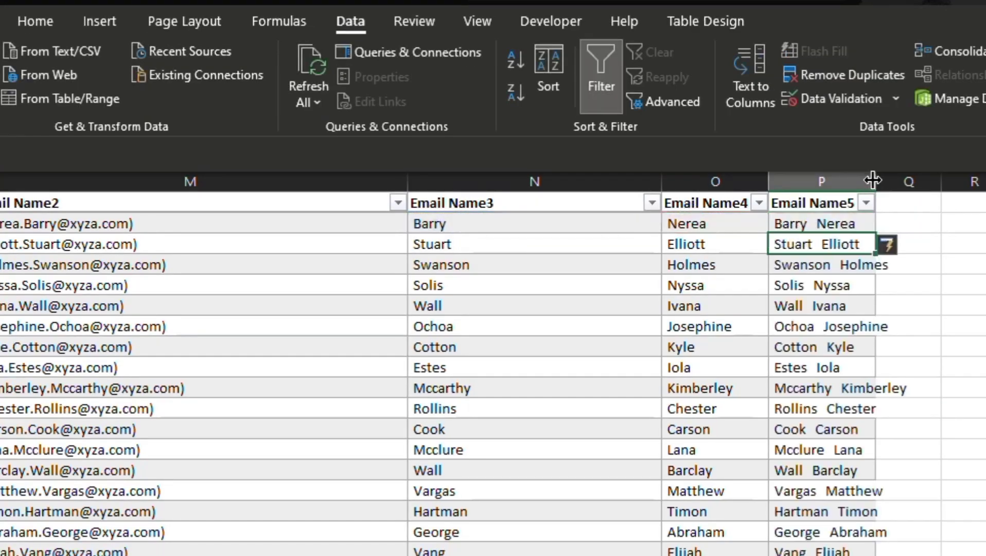
{"action": "left_click_drag", "start_coordinate": [872, 179], "coordinate": [948, 181]}
In Q2, enter an UPPER formula that capitalizes the combined name in P2.
{"action": "left_click", "coordinate": [32, 20]}
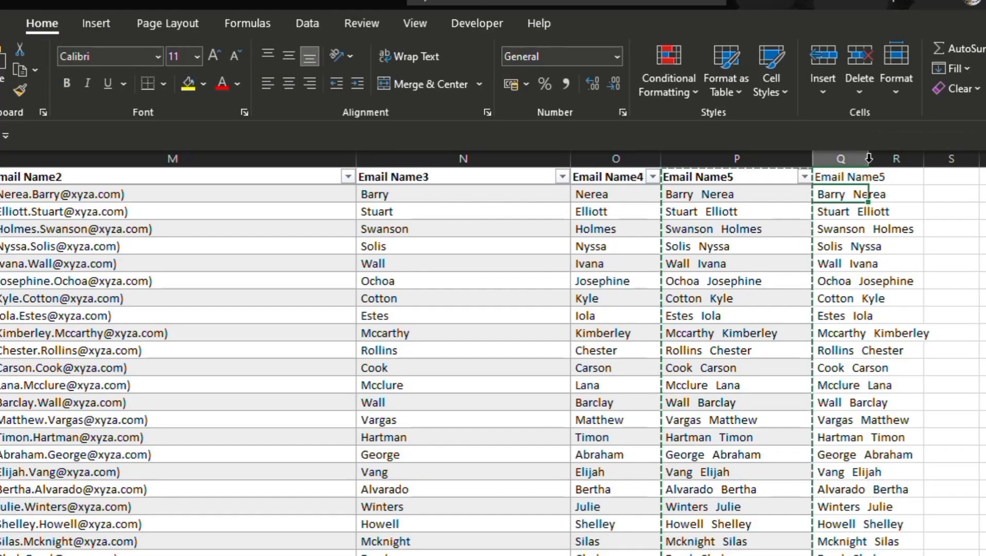
{"action": "double_click", "coordinate": [868, 160]}
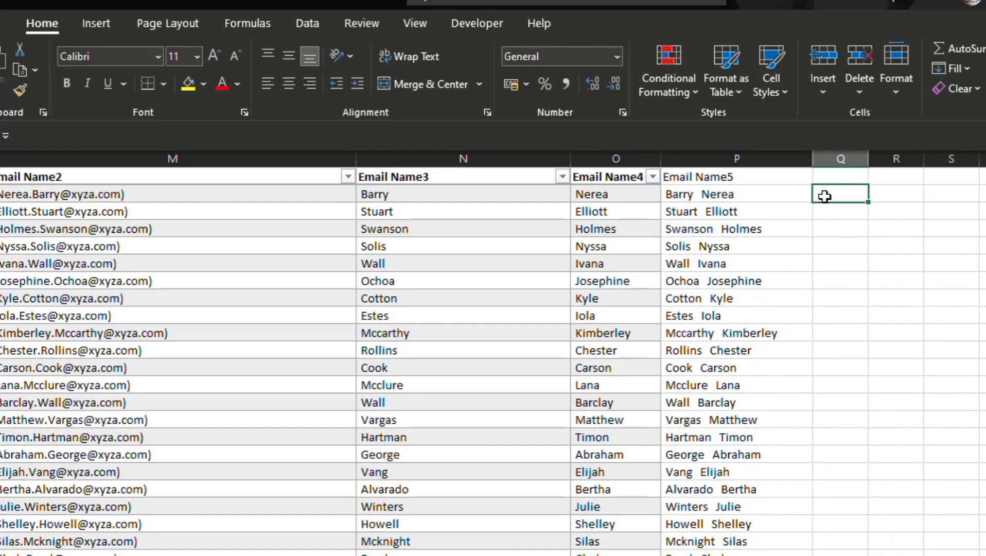
{"action": "type", "text": "=upp"}
{"action": "key", "text": "Tab"}
{"action": "left_click", "coordinate": [712, 194]}
{"action": "type", "text": ")"}
{"action": "key", "text": "Return"}
Fill the UPPER formula down column Q and widen the column to fit the names.
{"action": "left_click", "coordinate": [854, 195]}
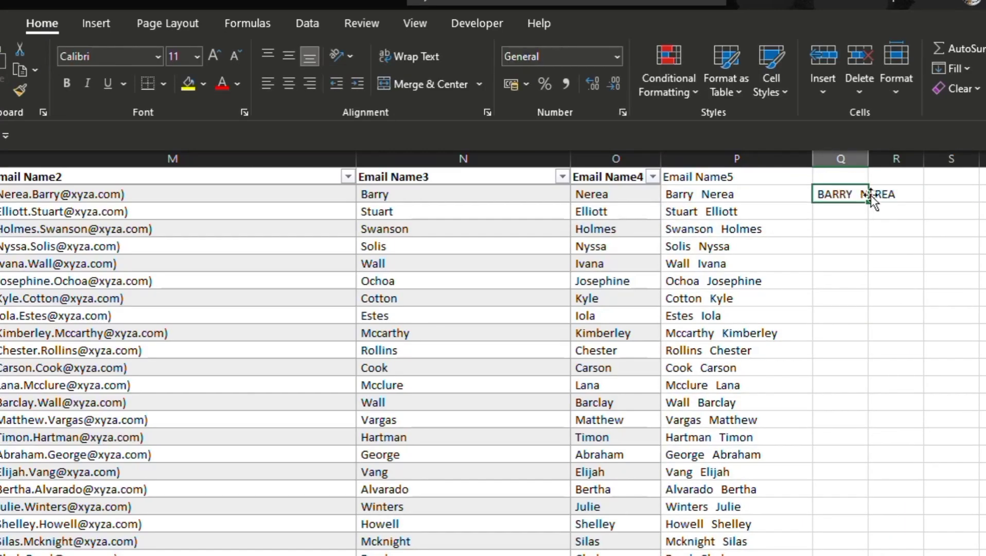
{"action": "double_click", "coordinate": [868, 159]}
{"action": "double_click", "coordinate": [901, 203]}
{"action": "double_click", "coordinate": [901, 159]}
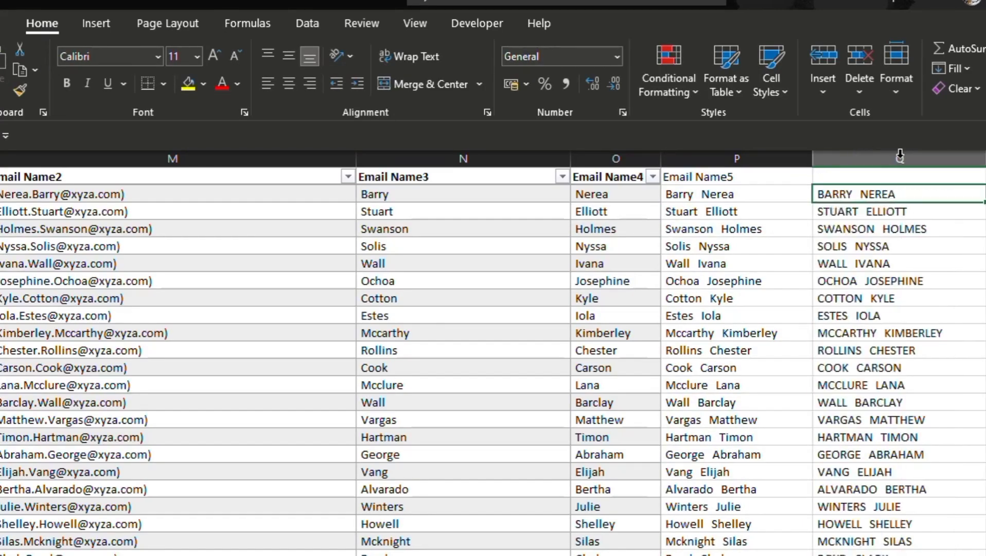
Give column Q the header "Full Name".
{"action": "left_click", "coordinate": [904, 178]}
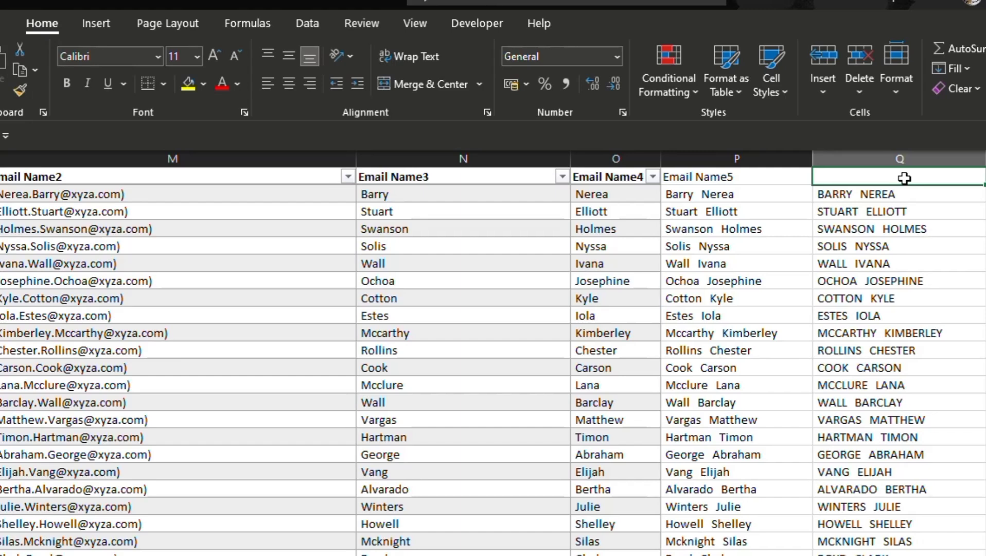
{"action": "type", "text": "Fuk"}
{"action": "key", "text": "BackSpace"}
{"action": "type", "text": "ll"}
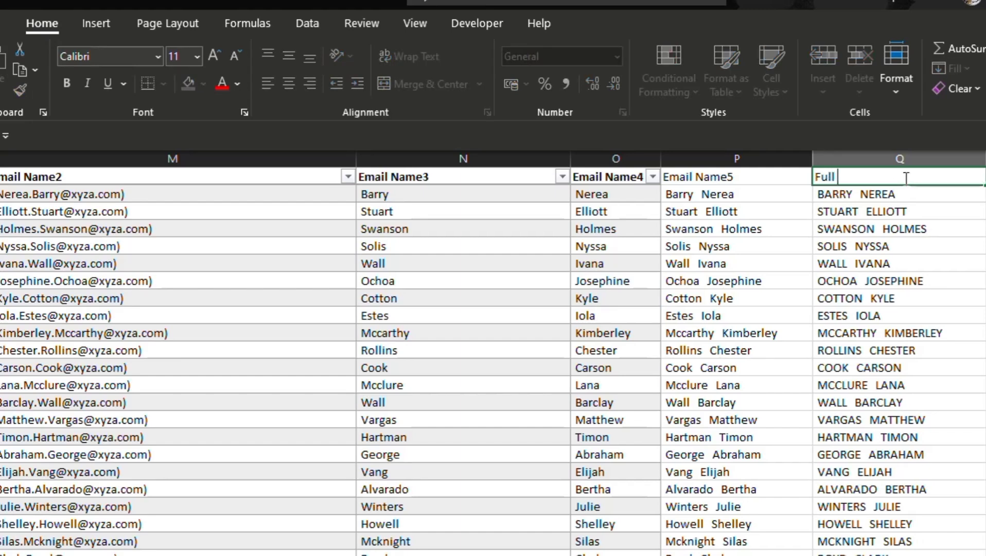
{"action": "type", "text": " Name"}
{"action": "key", "text": "Return"}
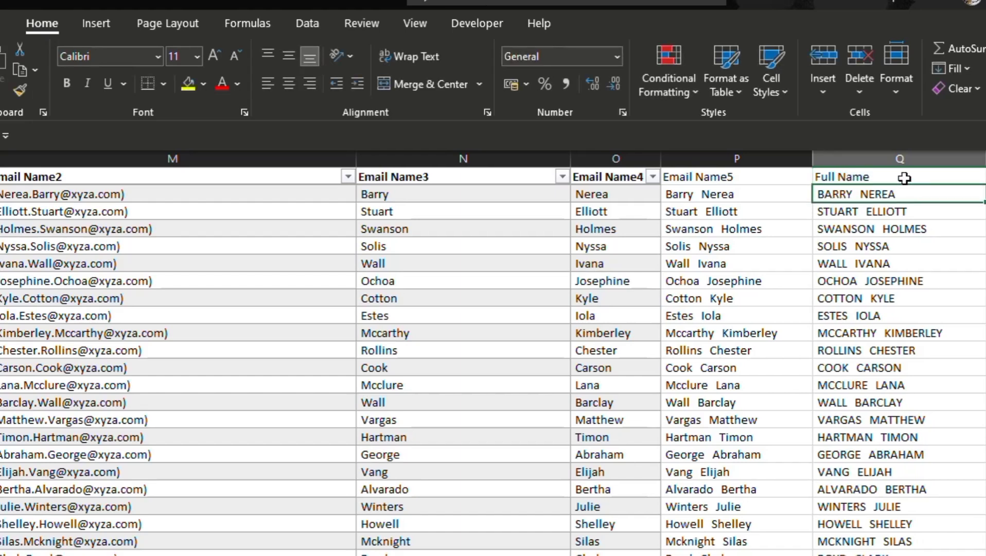
Start a formula in column R's first data row, beside the first full name.
{"action": "left_click", "coordinate": [985, 194]}
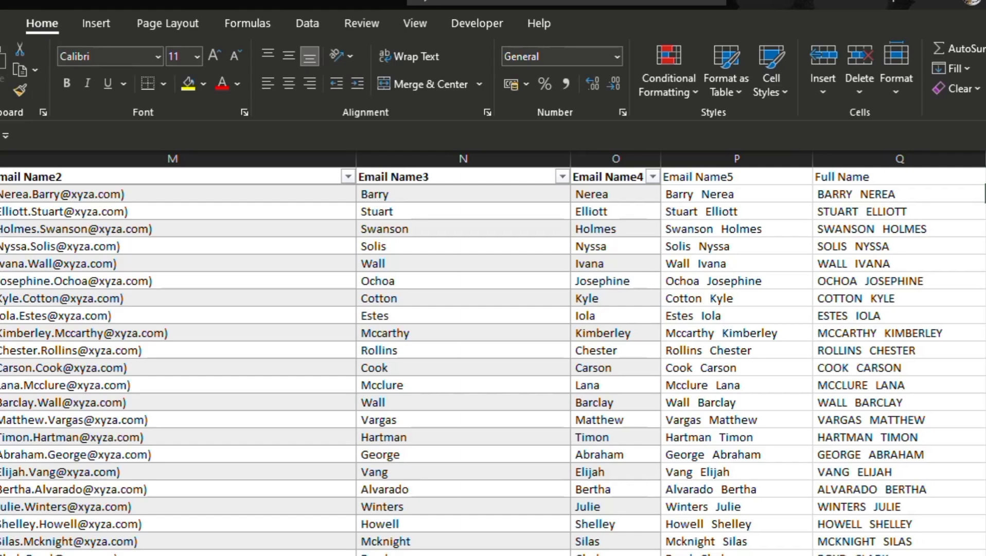
{"action": "type", "text": "="}
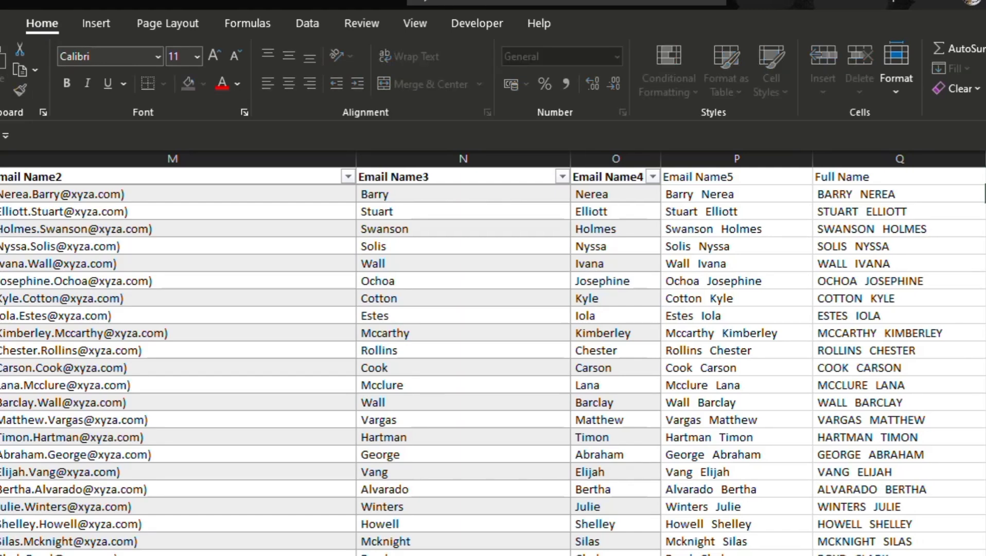